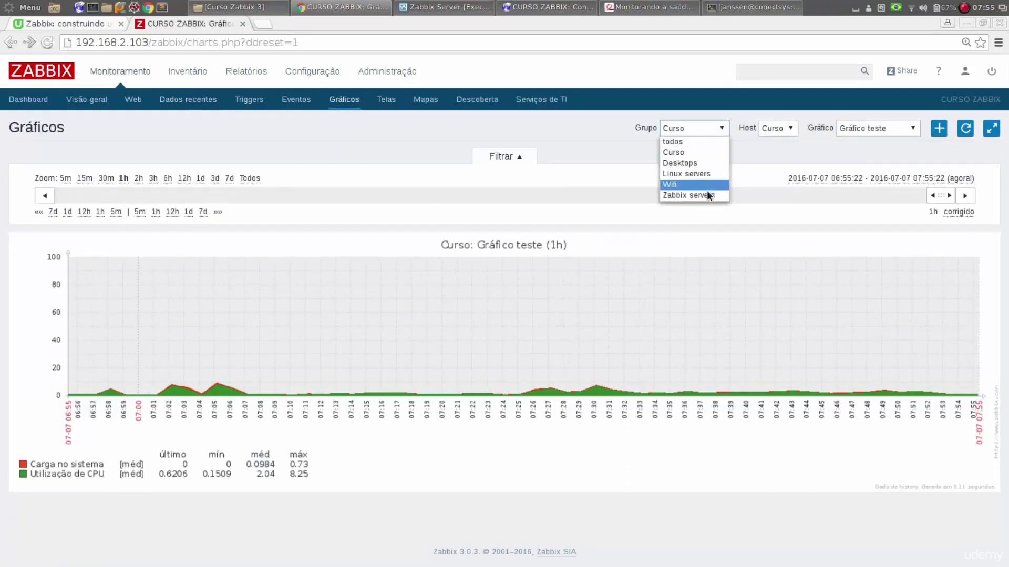
# Display the "Value cache effectiveness" graph for the host Zabbix server in the Zabbix servers group and review the other available graphs.
pyautogui.click(709, 195)
pyautogui.click(767, 130)
pyautogui.click(746, 163)
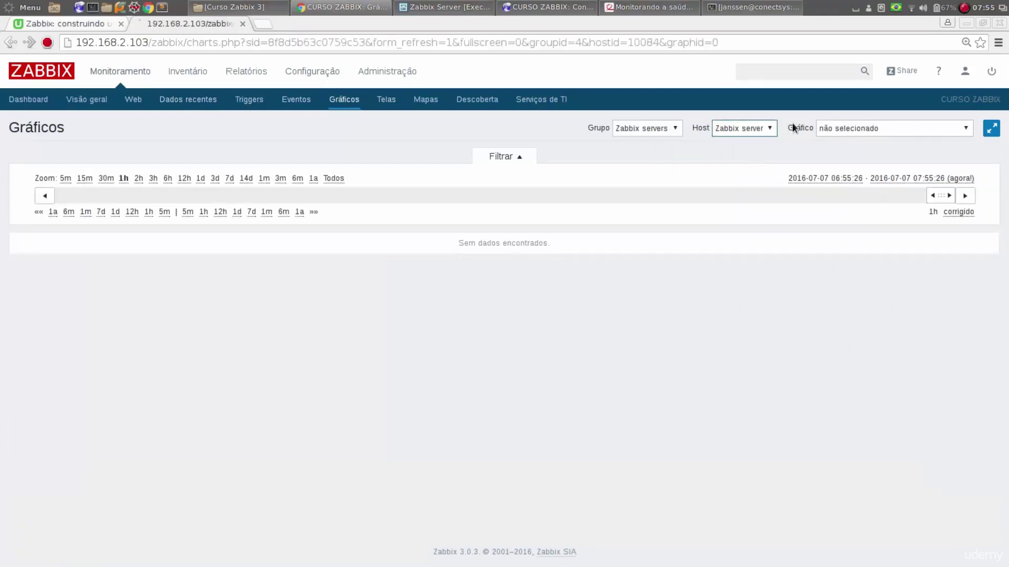
pyautogui.click(859, 125)
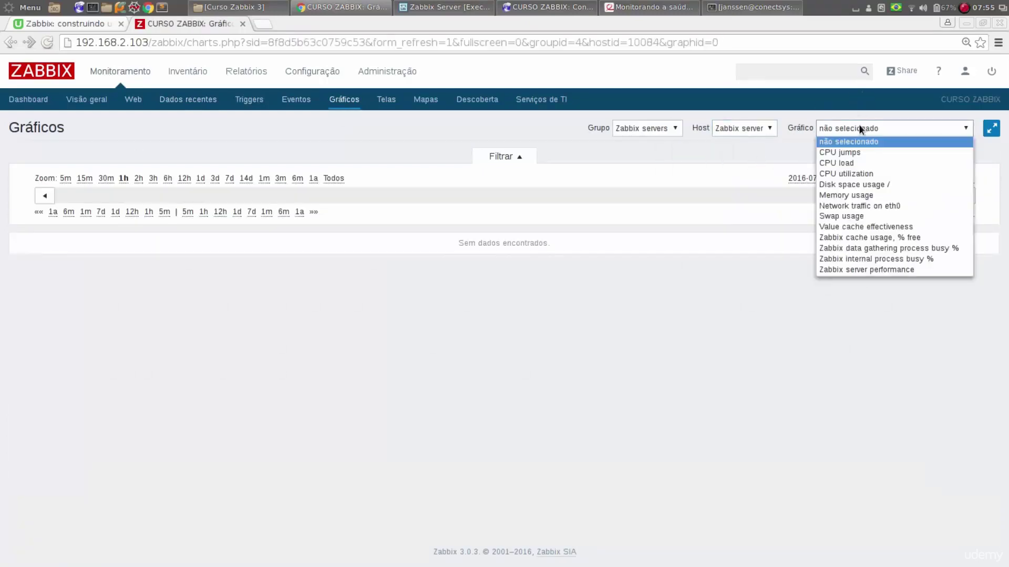
pyautogui.click(874, 224)
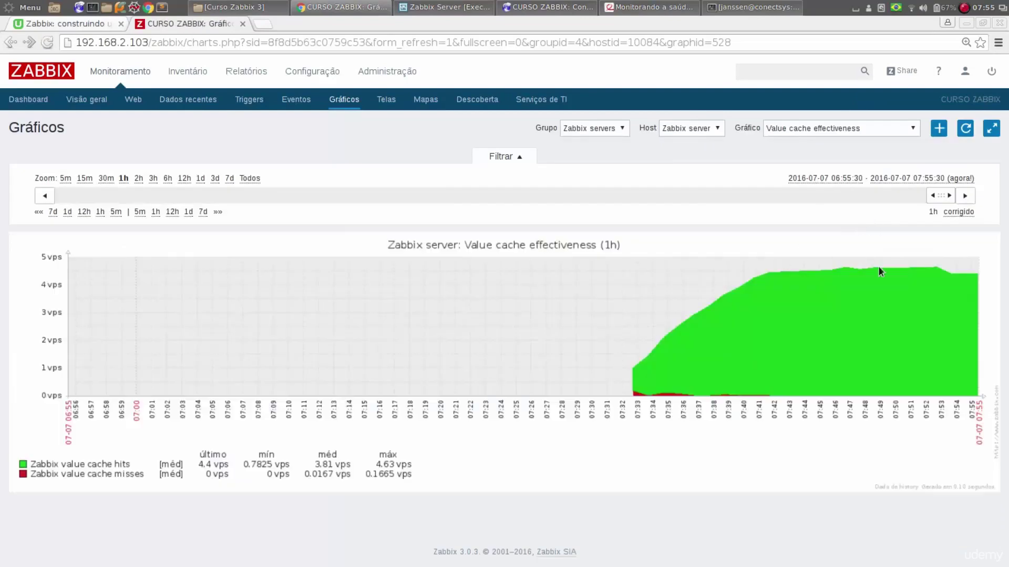
pyautogui.click(834, 130)
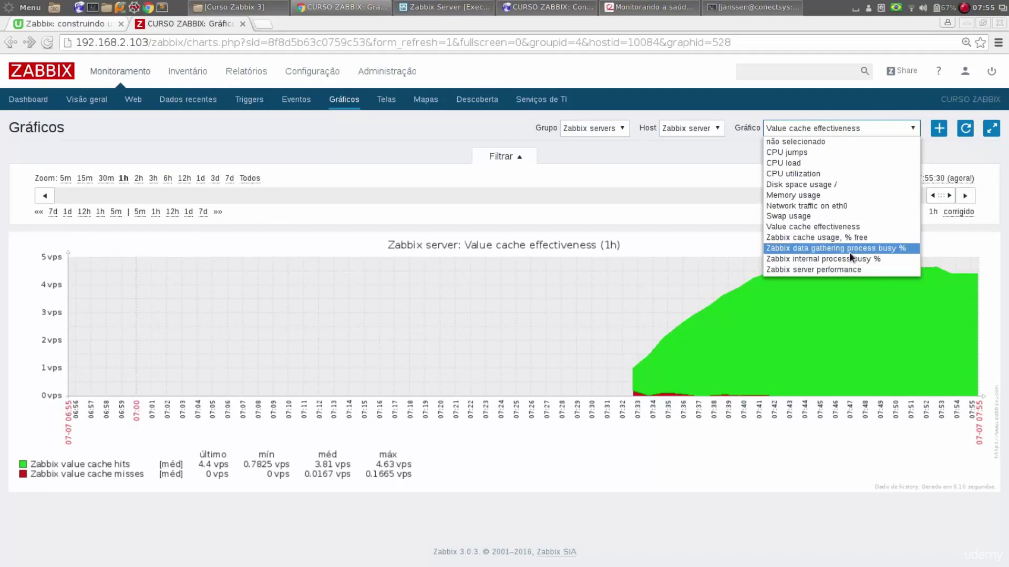
pyautogui.click(828, 473)
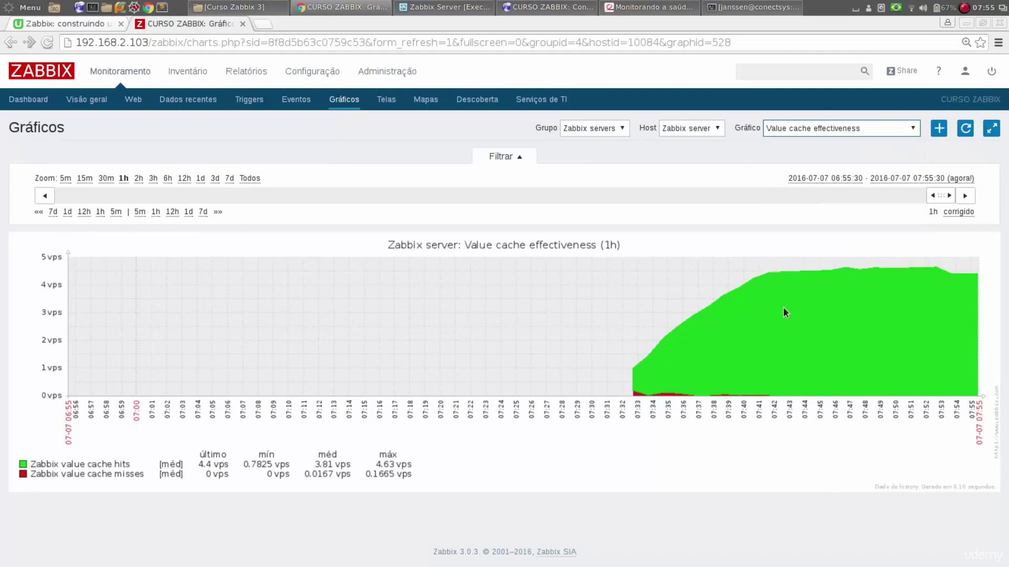
# Consult the "Como monitorar?" slide in the PDF presentation and open Zabbix's queue of items to update in the browser.
pyautogui.click(647, 8)
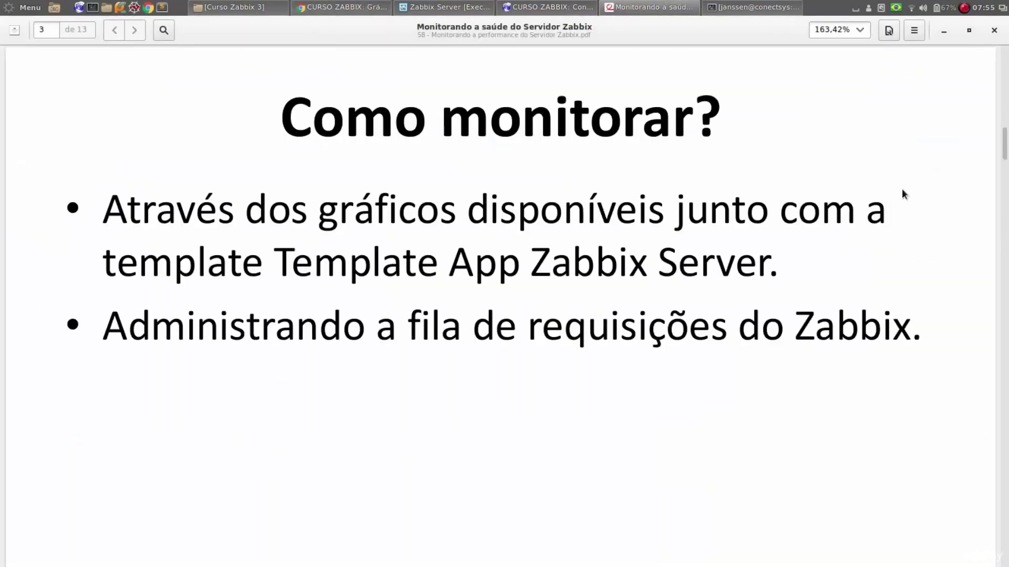
pyautogui.click(335, 7)
pyautogui.moveTo(371, 79)
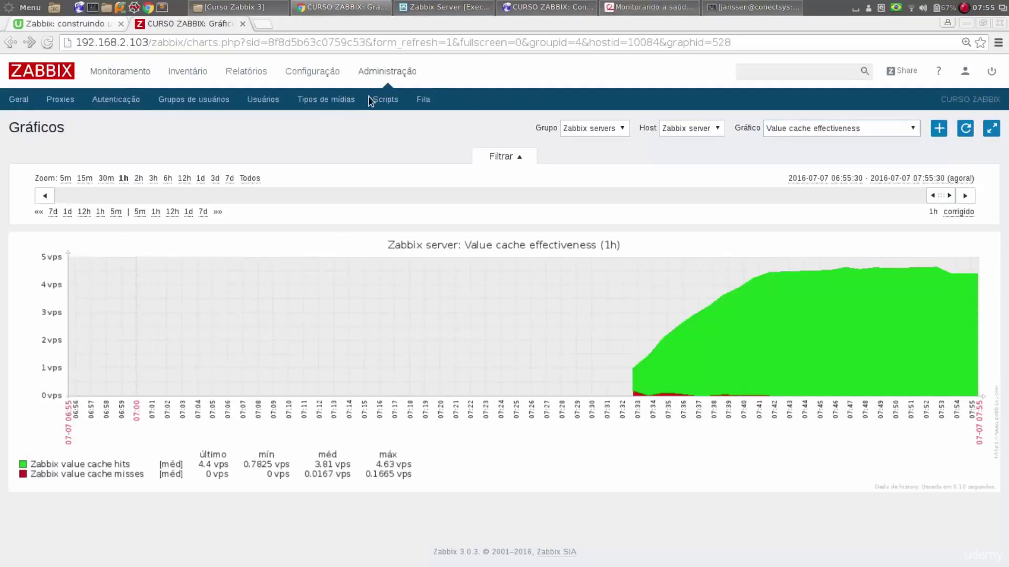
pyautogui.click(423, 99)
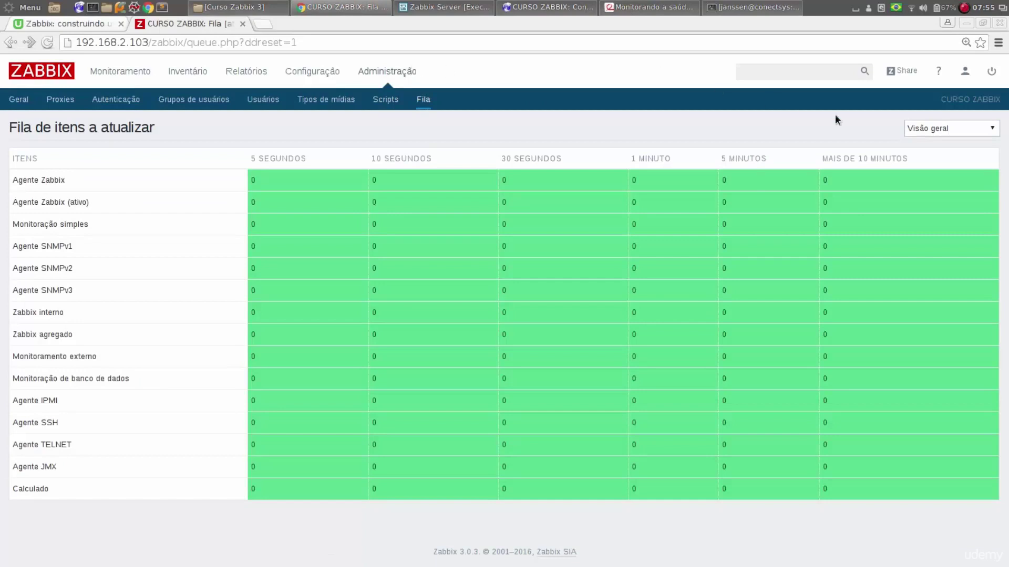
# View the item queue by proxy (Visão geral por proxy) and in detail (Detalhes), and return to the general overview (Visão geral).
pyautogui.click(973, 131)
pyautogui.click(973, 153)
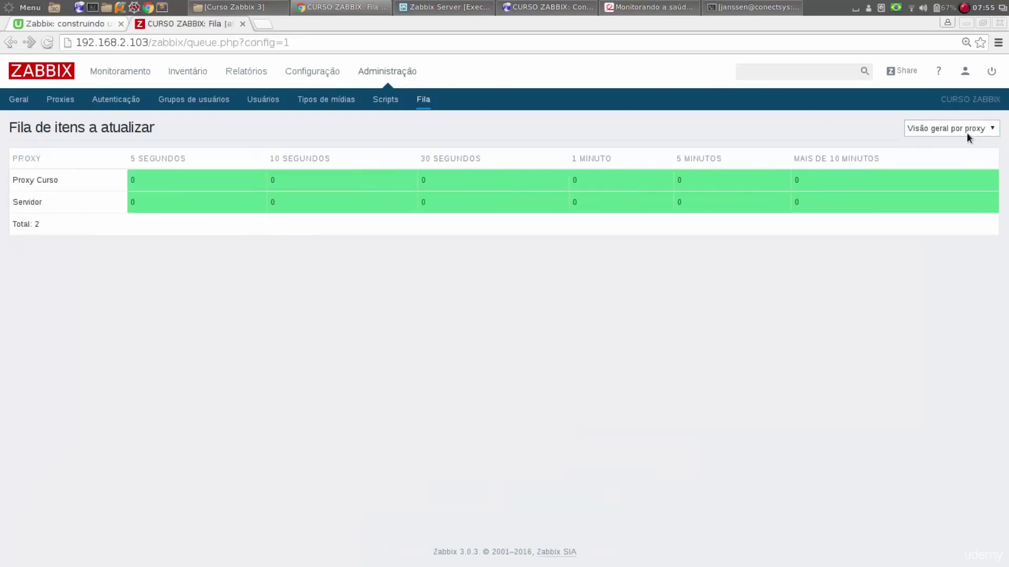
pyautogui.click(928, 130)
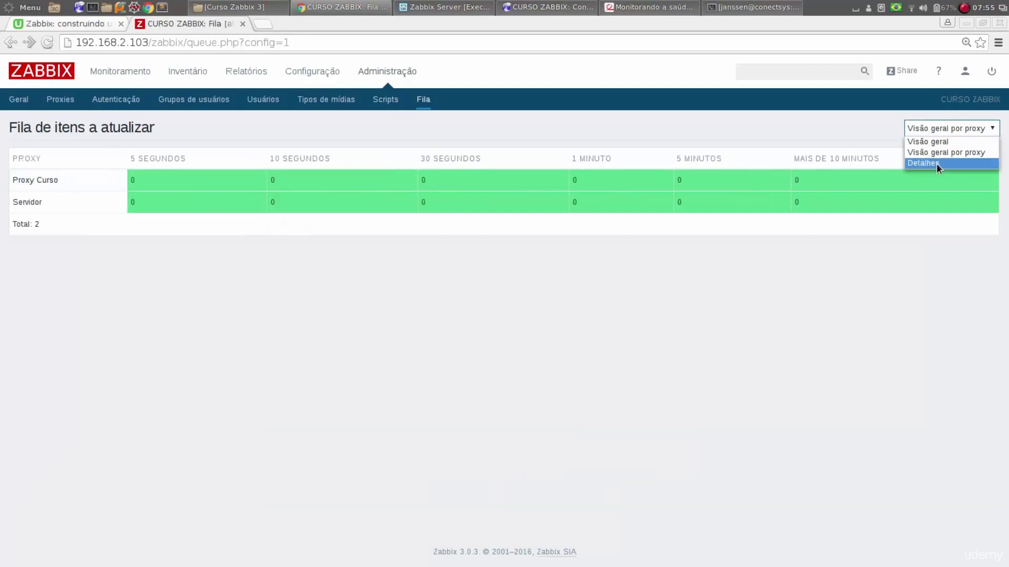
pyautogui.click(936, 162)
pyautogui.click(934, 134)
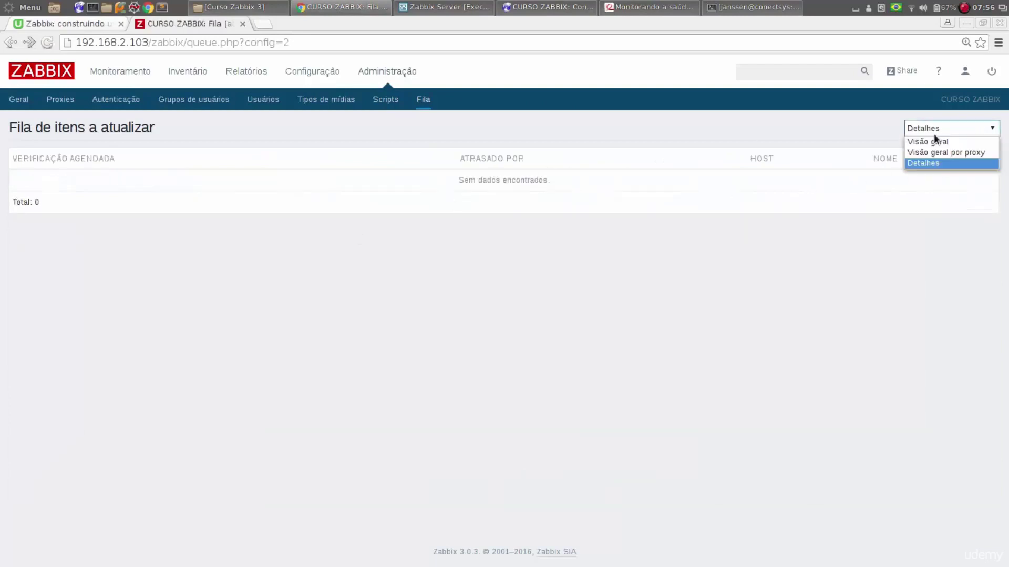
pyautogui.click(942, 136)
pyautogui.click(943, 134)
pyautogui.click(940, 141)
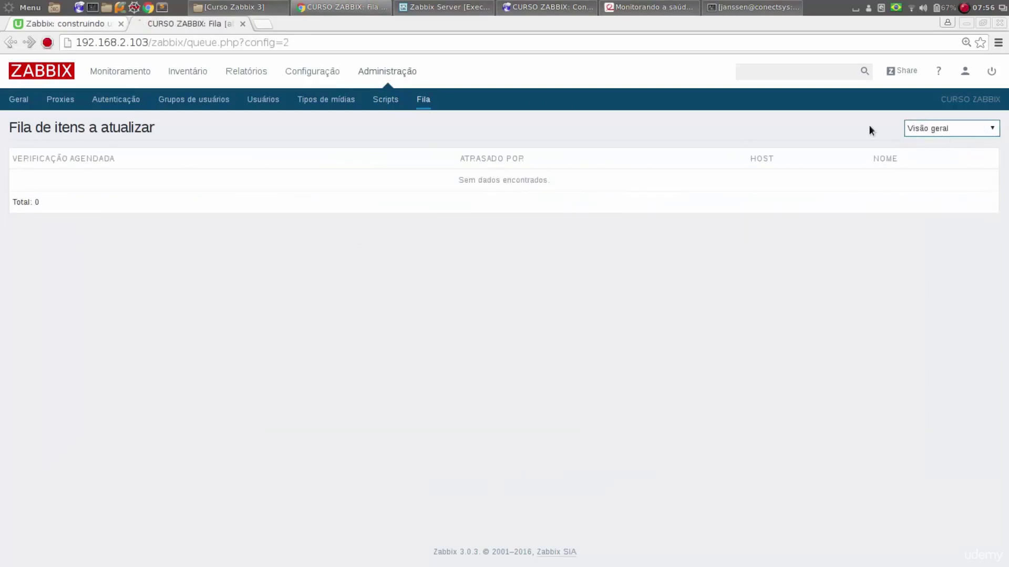
# Switch to the PDF presentation and advance to the "O que fazer?" slide, comparing it with the Zabbix queue overview in the browser.
pyautogui.click(647, 7)
pyautogui.press('Right')
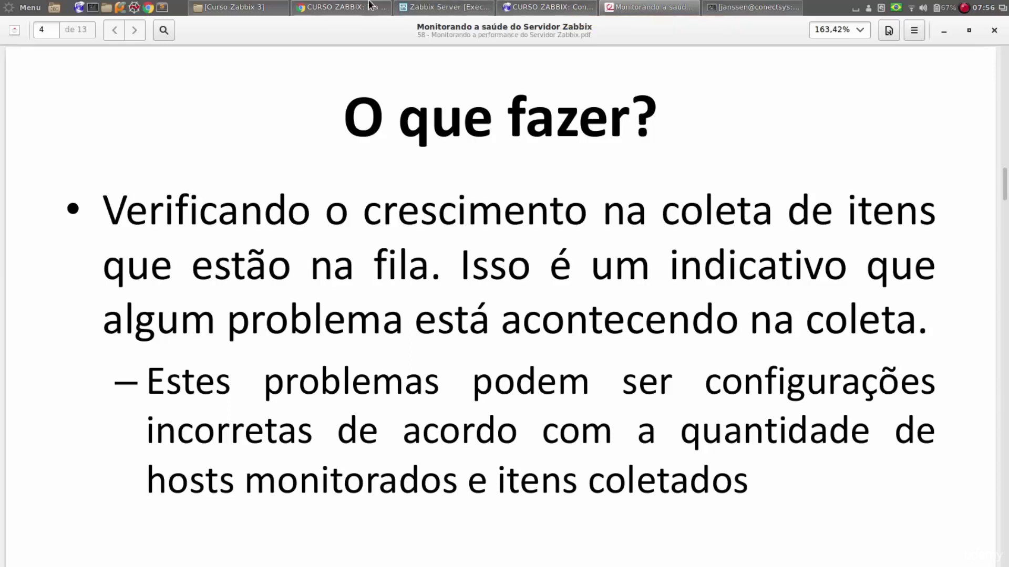
pyautogui.click(342, 7)
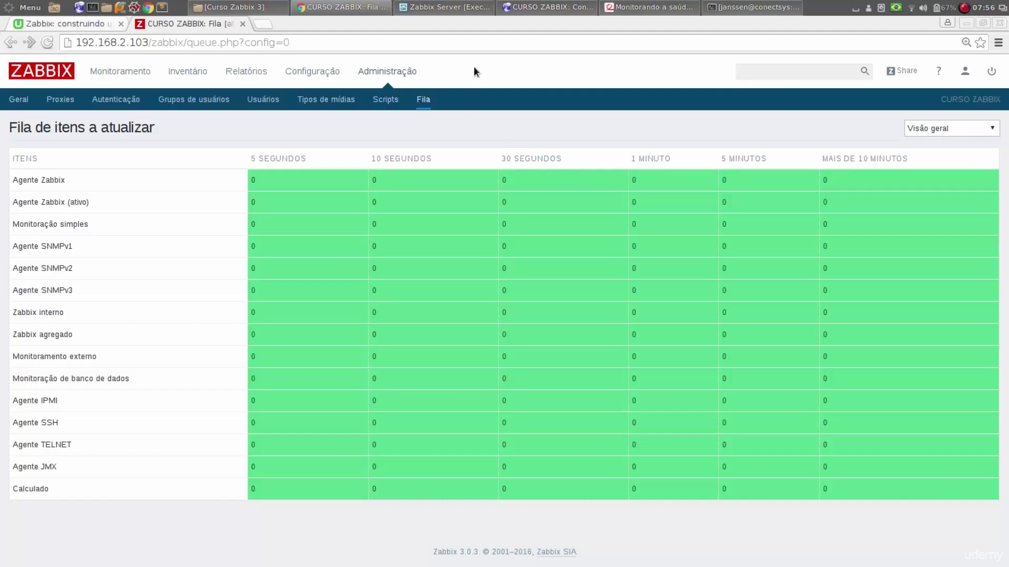
pyautogui.click(371, 10)
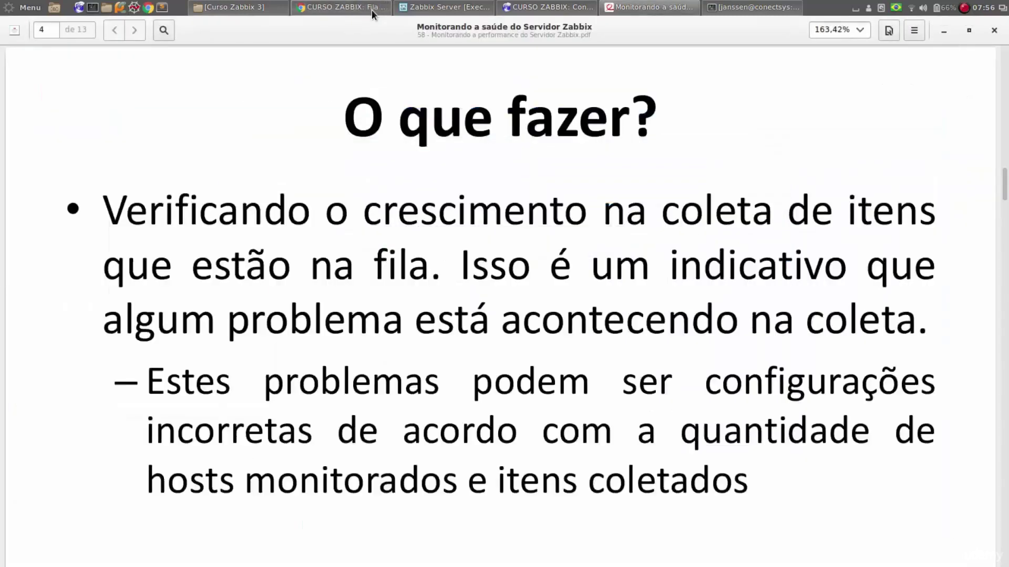
# Switch to the browser and display the "Zabbix data gathering process busy %" graph for Zabbix server, including its full legend.
pyautogui.click(322, 7)
pyautogui.moveTo(128, 74)
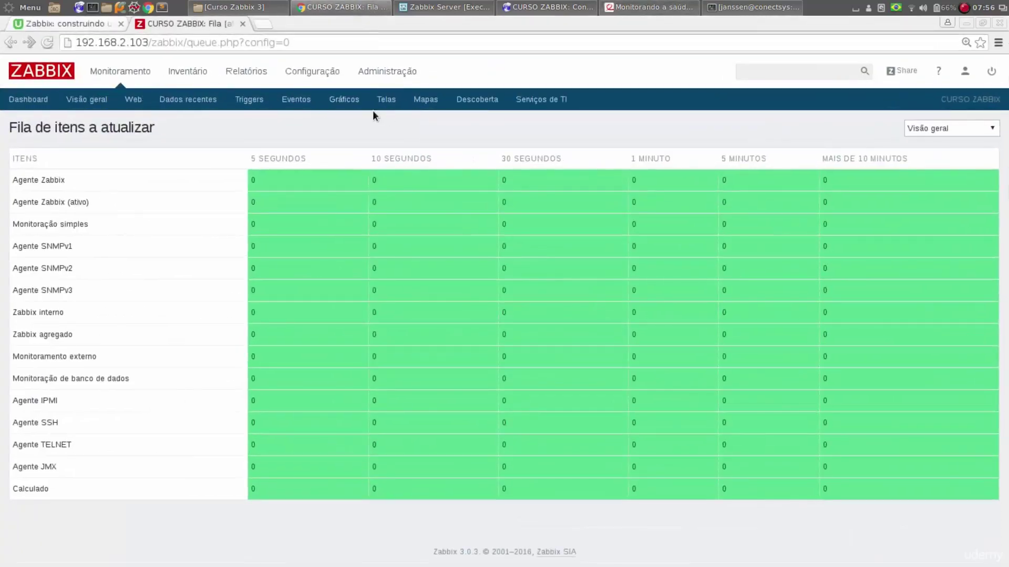
pyautogui.click(355, 103)
pyautogui.click(790, 127)
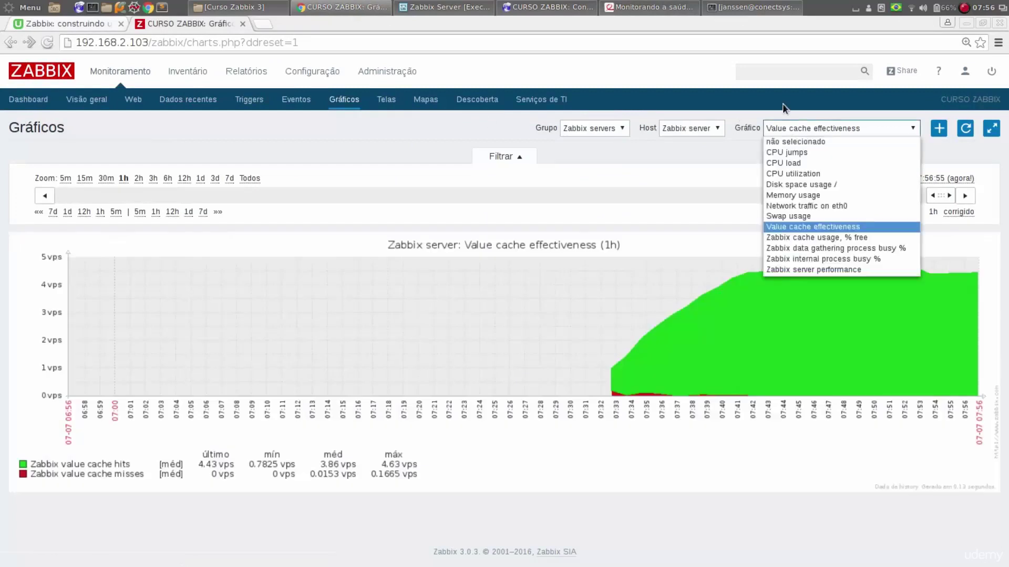
pyautogui.click(890, 248)
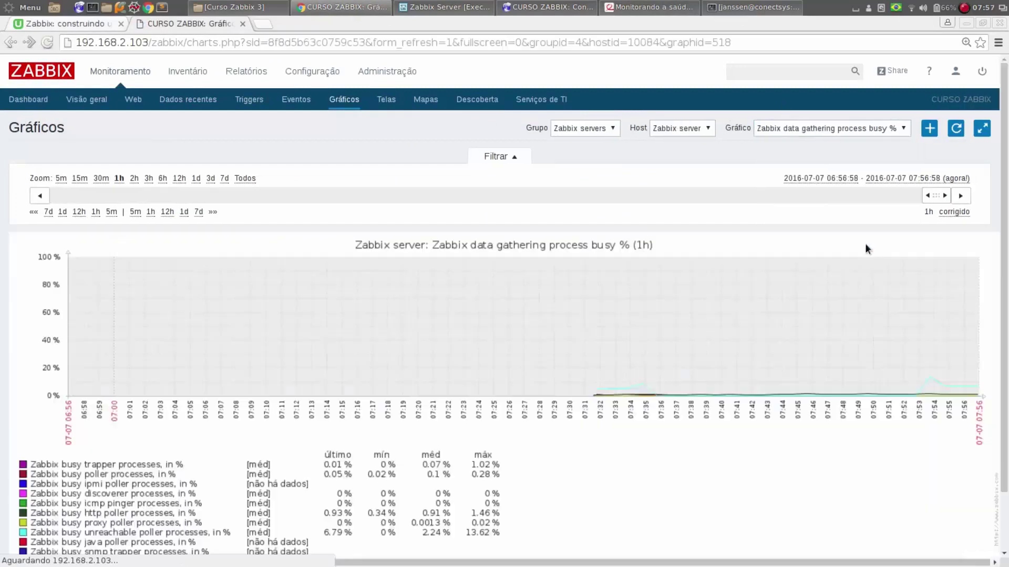
pyautogui.scroll(-1, 580, 457)
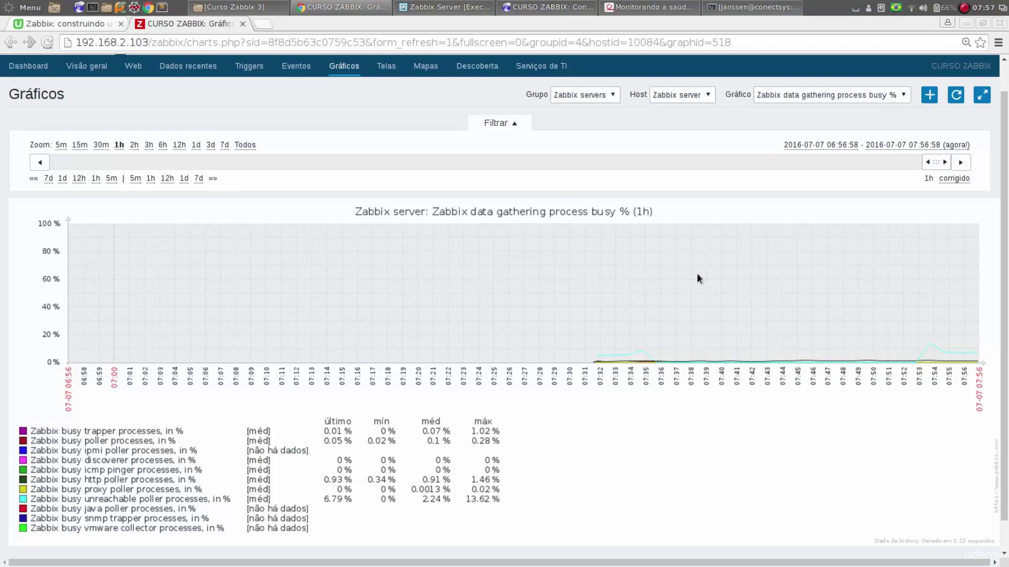
# Switch to the PDF presentation, advance to the "Ajustar configurações" slide and highlight the StartIPMIPollers parameter.
pyautogui.click(634, 17)
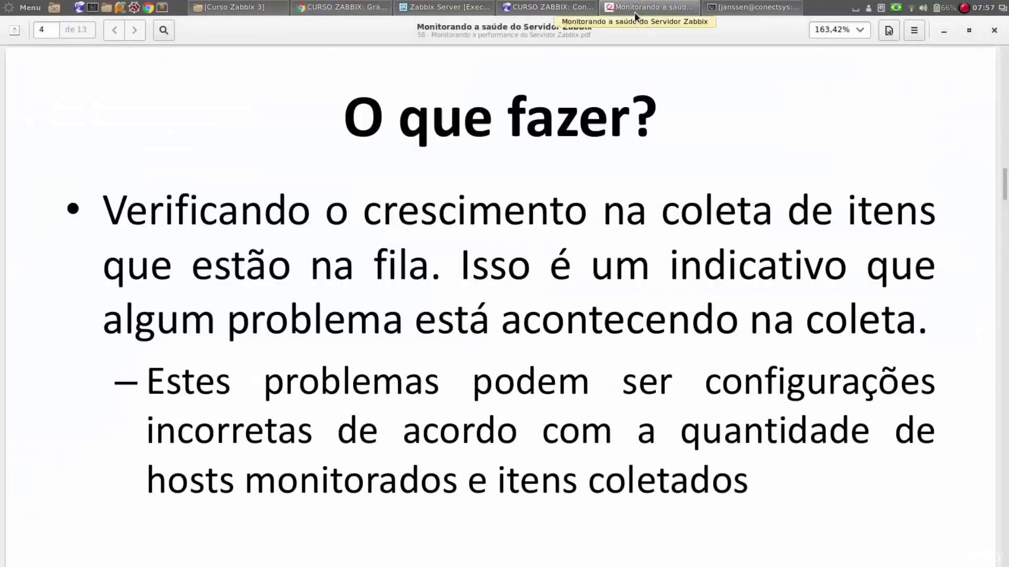
pyautogui.press('Right')
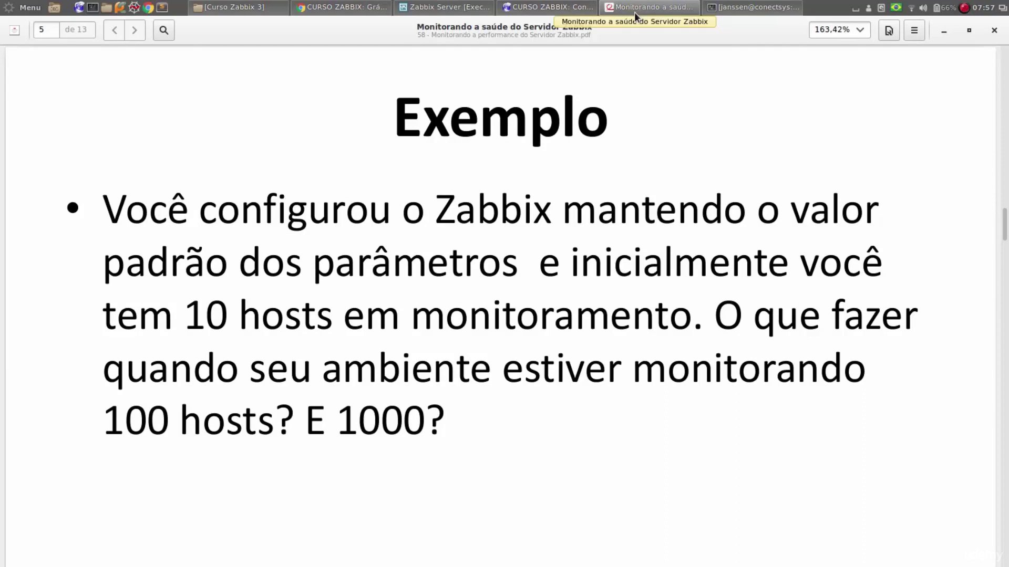
pyautogui.press('pagedown')
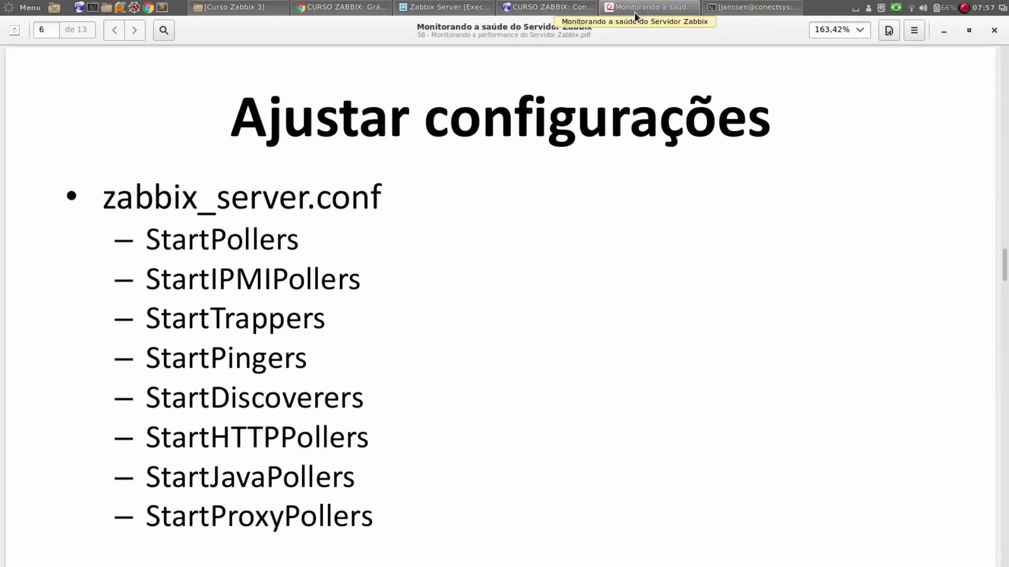
pyautogui.moveTo(149, 275); pyautogui.dragTo(367, 286)
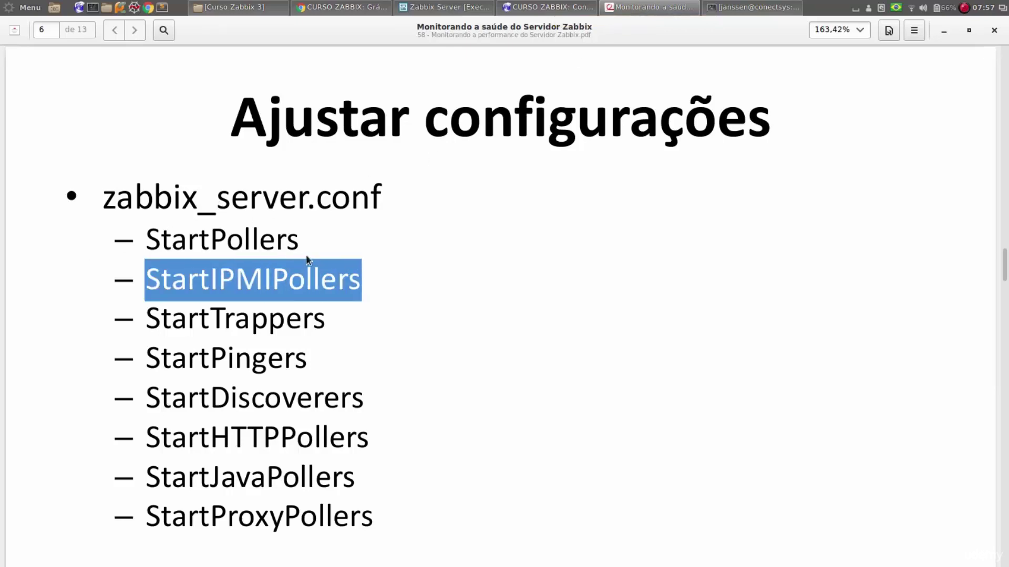
# Switch to the terminal and open /etc/zabbix/zabbix_server.conf in vim.
pyautogui.click(723, 6)
pyautogui.moveTo(474, 47); pyautogui.dragTo(510, 57)
pyautogui.write('vim /etc/')
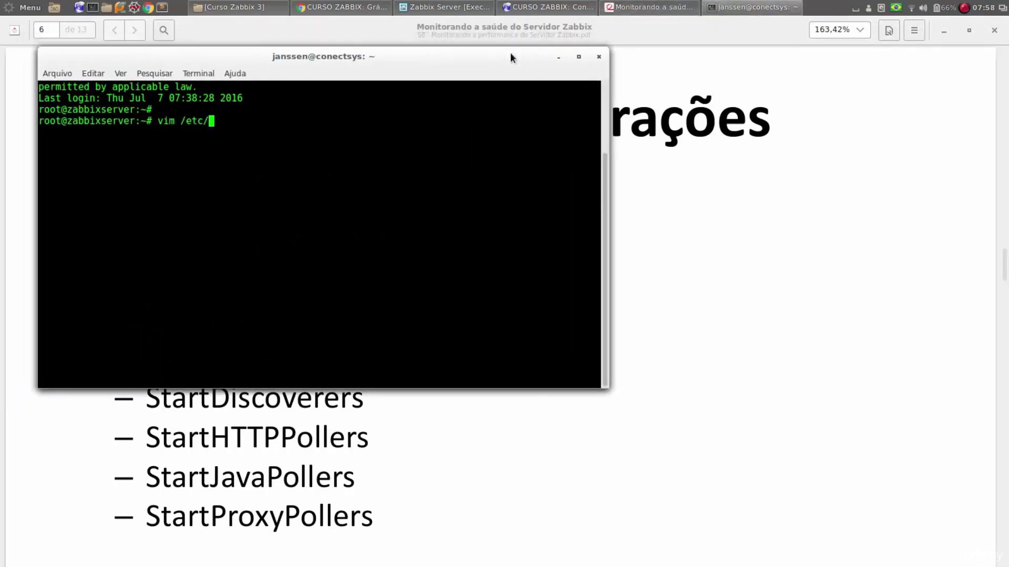
pyautogui.write('zabbix/zabbix_s')
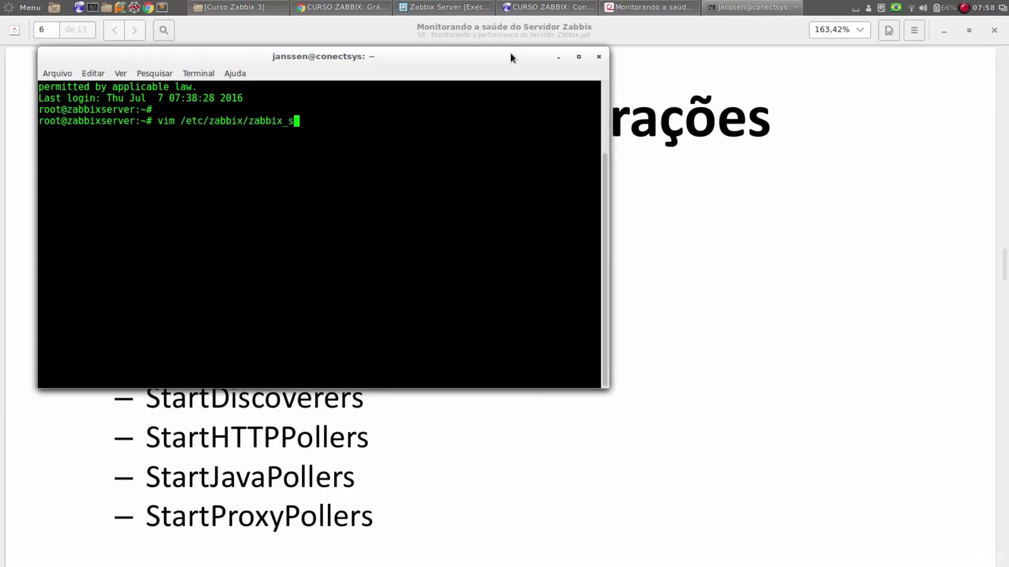
pyautogui.press('Tab')
pyautogui.press('Return')
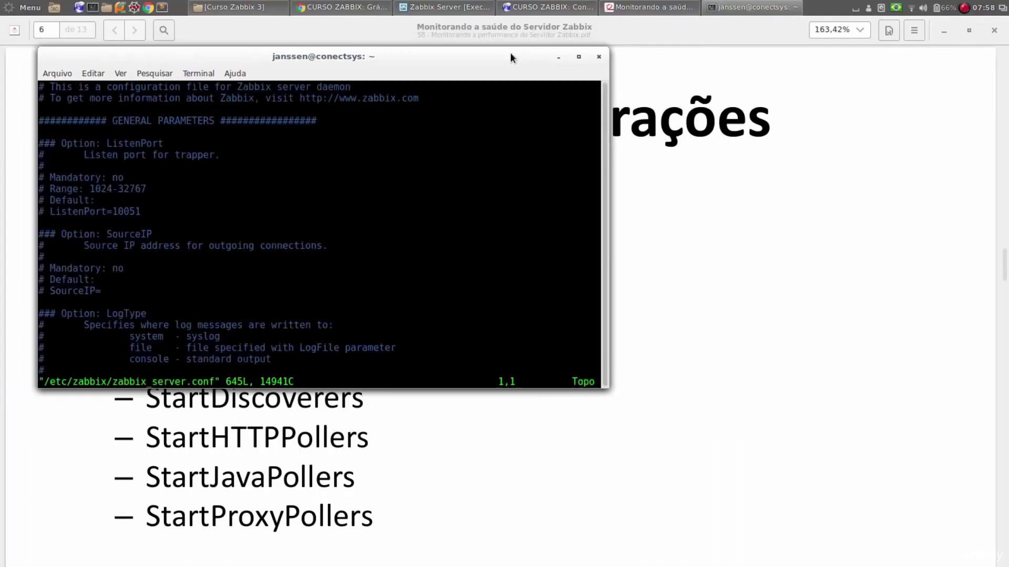
# Find the StartIPMIPollers parameter by searching for "IPMI", uncomment it, set it to 1, and save and close the file.
pyautogui.write('/IPMI')
pyautogui.press('Return')
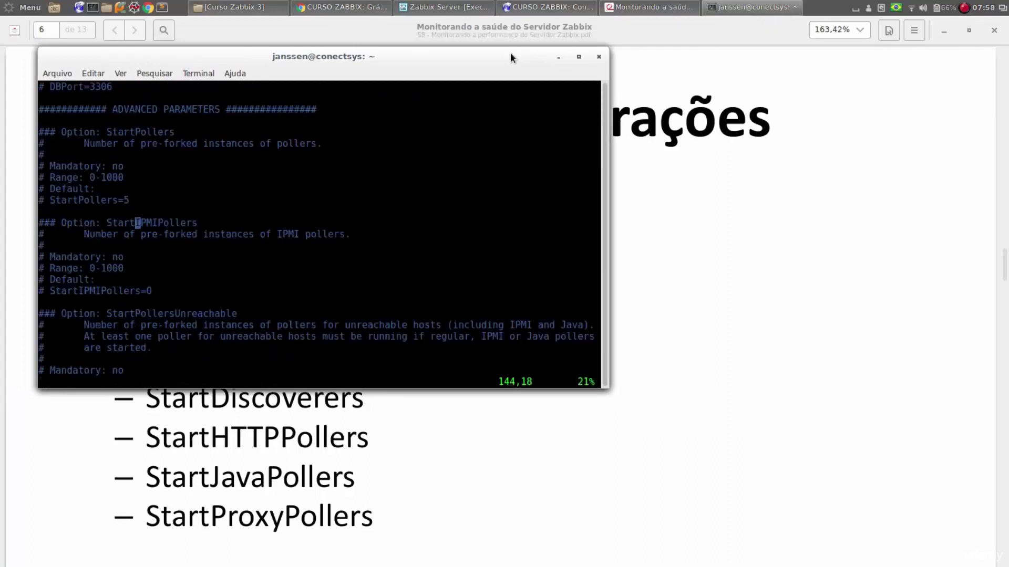
pyautogui.press('Down')
pyautogui.press('Down')
pyautogui.press('Down')
pyautogui.press('Down')
pyautogui.press('Down')
pyautogui.press('Down')
pyautogui.press('Down')
pyautogui.press('Down')
pyautogui.press('Up')
pyautogui.press('Up')
pyautogui.press('Up')
pyautogui.press('Down')
pyautogui.press('Down')
pyautogui.press('Up')
pyautogui.press('Left')
pyautogui.press('Left')
pyautogui.press('Left')
pyautogui.press('Left')
pyautogui.press('Left')
pyautogui.press('Left')
pyautogui.press('Left')
pyautogui.press('Left')
pyautogui.press('Left')
pyautogui.press('Left')
pyautogui.press('Left')
pyautogui.press('Left')
pyautogui.press('Left')
pyautogui.press('Left')
pyautogui.press('Left')
pyautogui.press('Left')
pyautogui.press('Left')
pyautogui.press('Right')
pyautogui.press('Right')
pyautogui.press('Right')
pyautogui.press('Right')
pyautogui.press('Right')
pyautogui.press('Right')
pyautogui.press('Right')
pyautogui.press('Right')
pyautogui.press('Right')
pyautogui.press('Right')
pyautogui.press('Right')
pyautogui.press('Right')
pyautogui.press('Right')
pyautogui.press('Right')
pyautogui.press('Right')
pyautogui.press('Right')
pyautogui.press('Right')
pyautogui.press('Right')
pyautogui.press('Right')
pyautogui.press('Home')
pyautogui.press('Delete')
pyautogui.press('End')
pyautogui.press('r')
pyautogui.press('1')
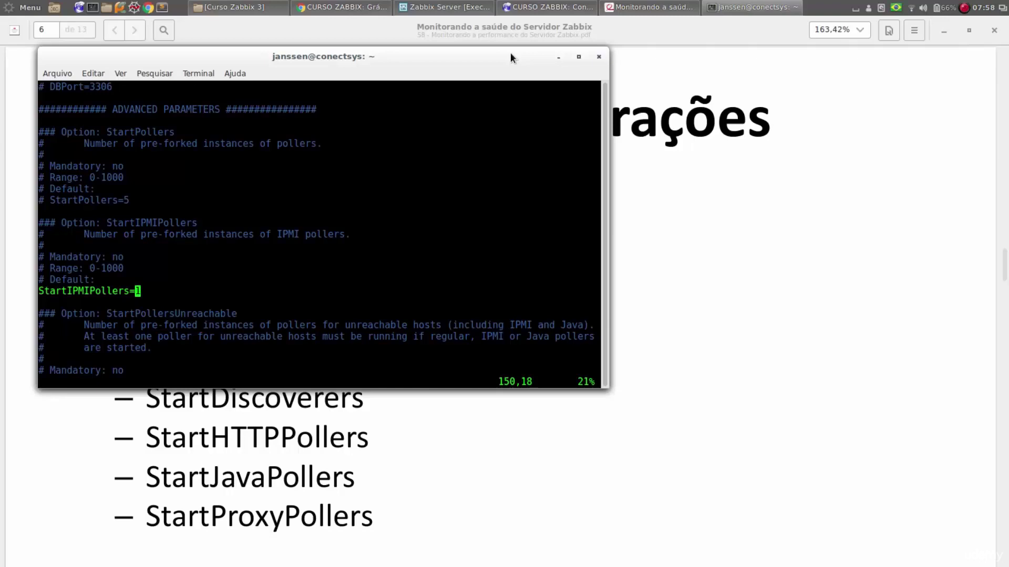
pyautogui.write(':wq')
pyautogui.press('Return')
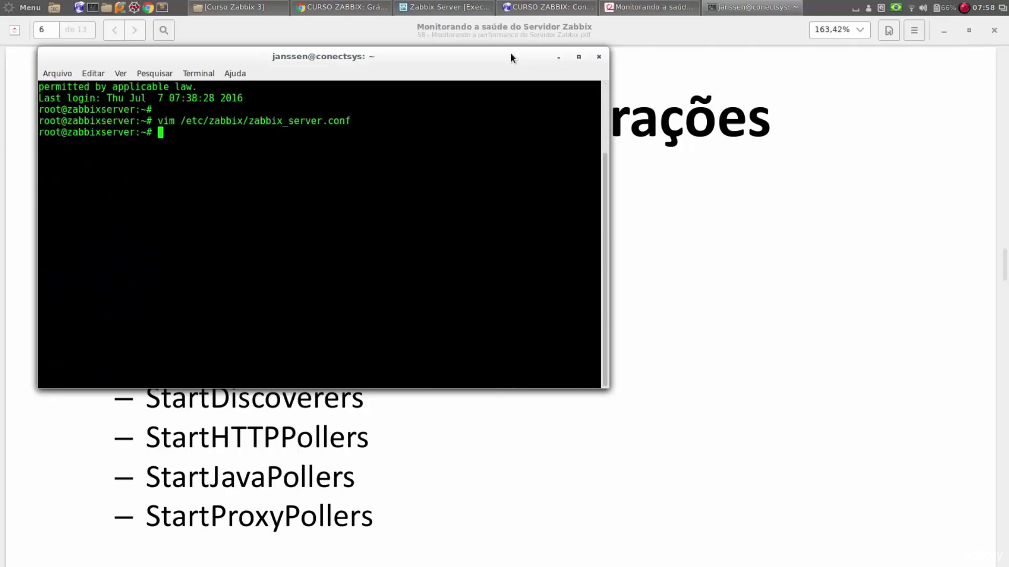
# Review the data gathering graph in the browser and advance the PDF presentation to the "Desativar itens não suportados" slide.
pyautogui.click(344, 7)
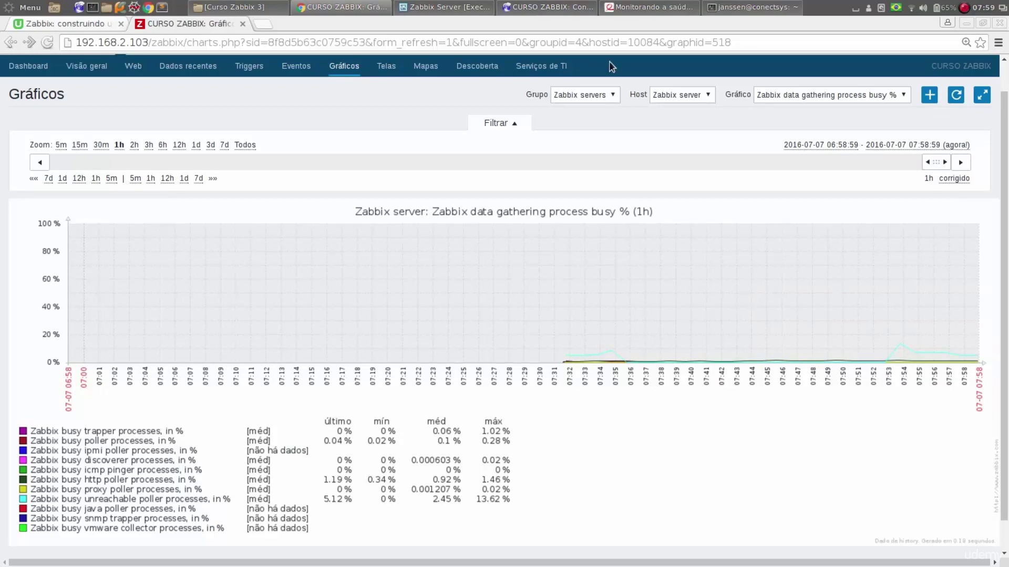
pyautogui.click(649, 6)
pyautogui.click(323, 285)
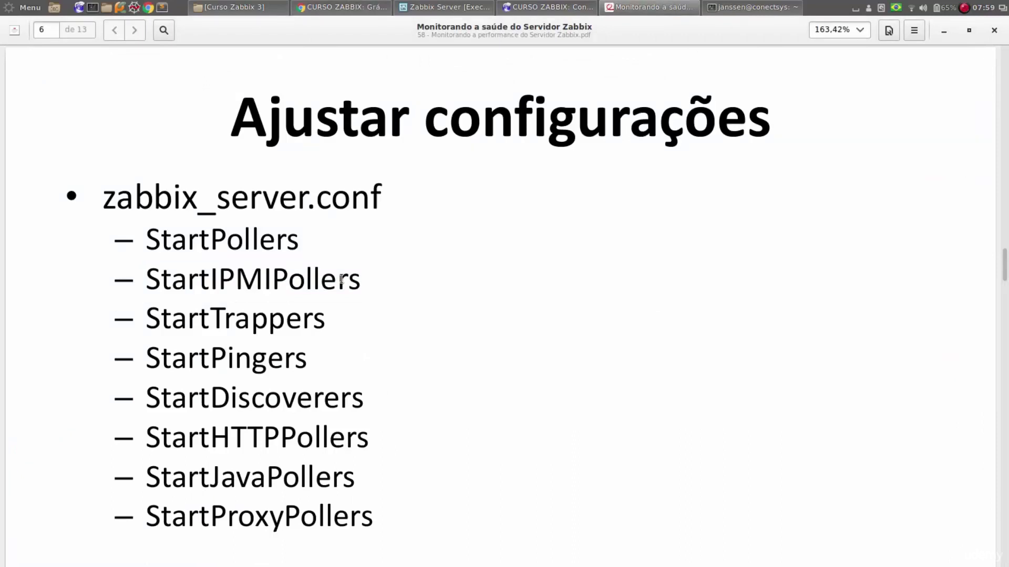
pyautogui.press('pagedown')
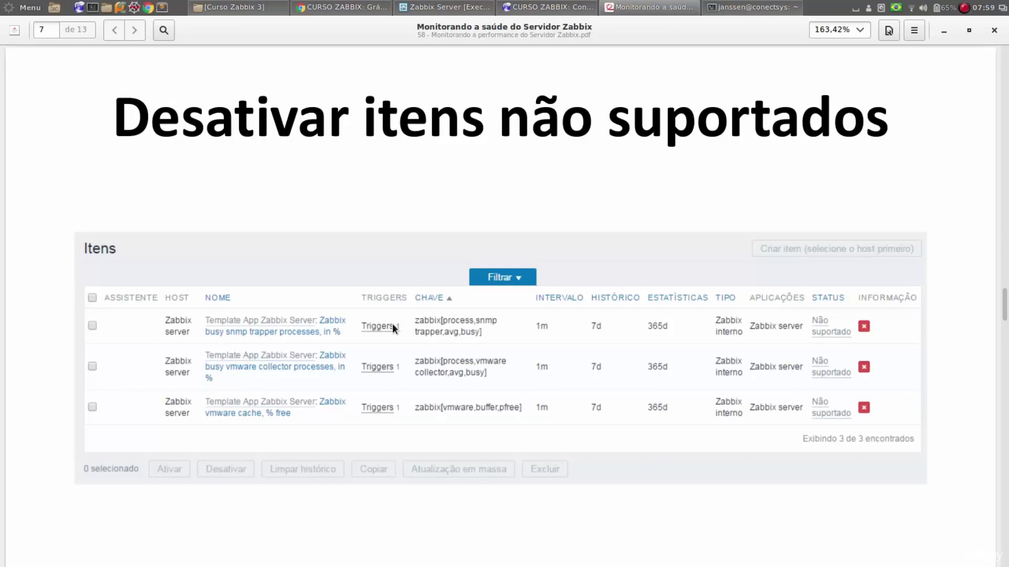
# Switch to the browser, open the Zabbix dashboard and highlight the unsupported items label in the item count row.
pyautogui.click(324, 10)
pyautogui.scroll(2, 151, 200)
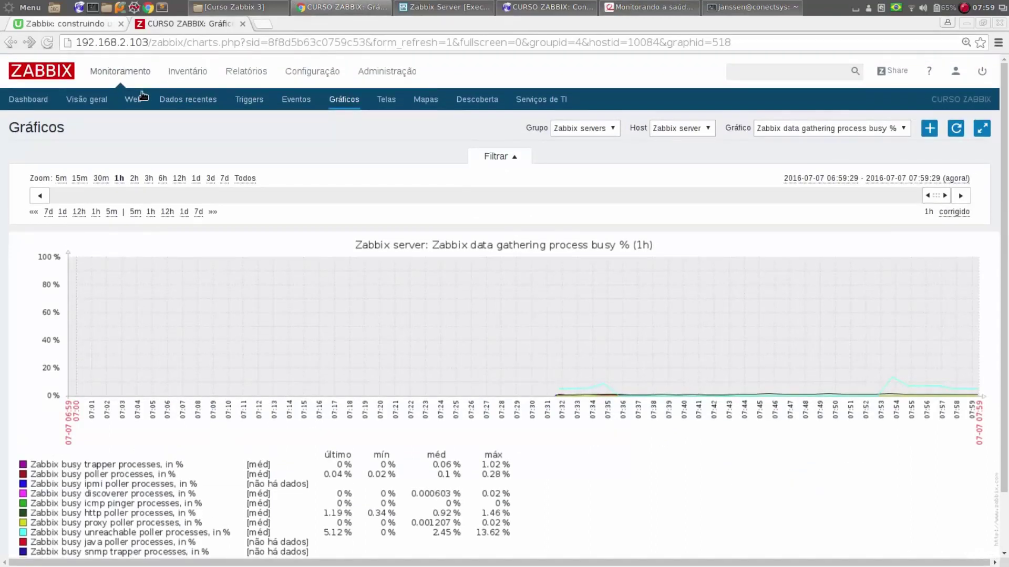
pyautogui.click(28, 98)
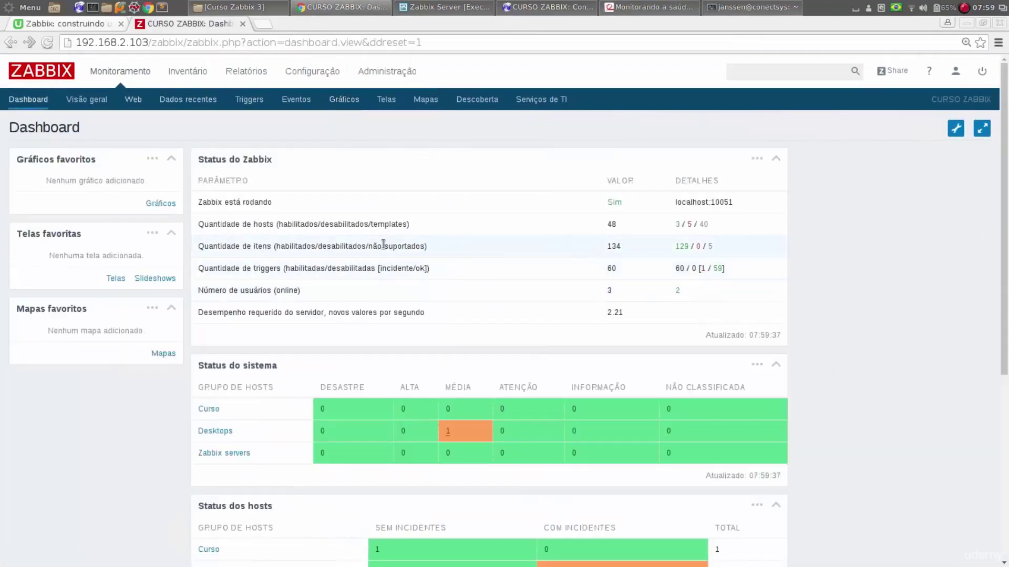
pyautogui.moveTo(372, 246); pyautogui.dragTo(432, 246)
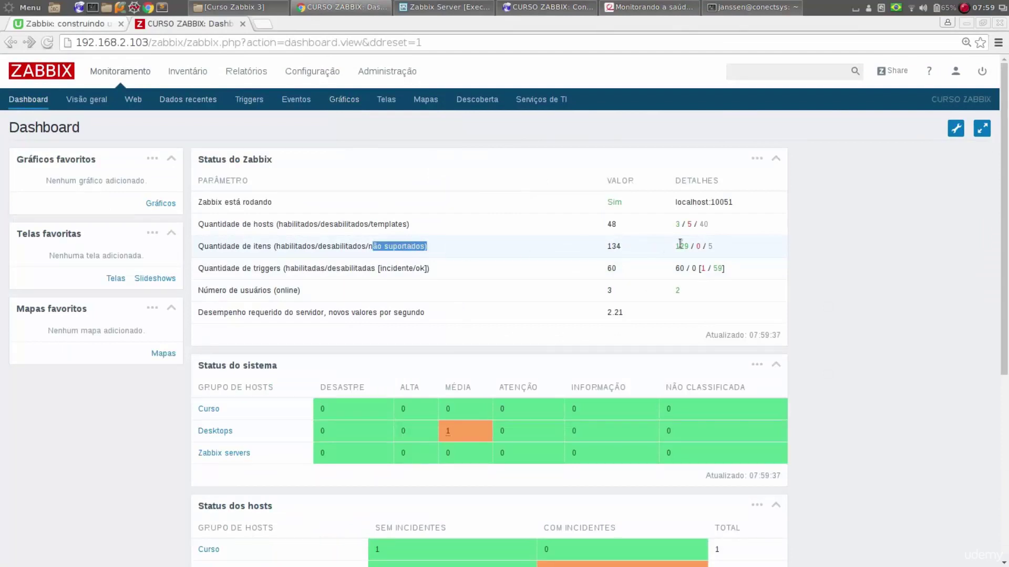
# Open the host configuration and show the item list of the Agentless host.
pyautogui.click(713, 244)
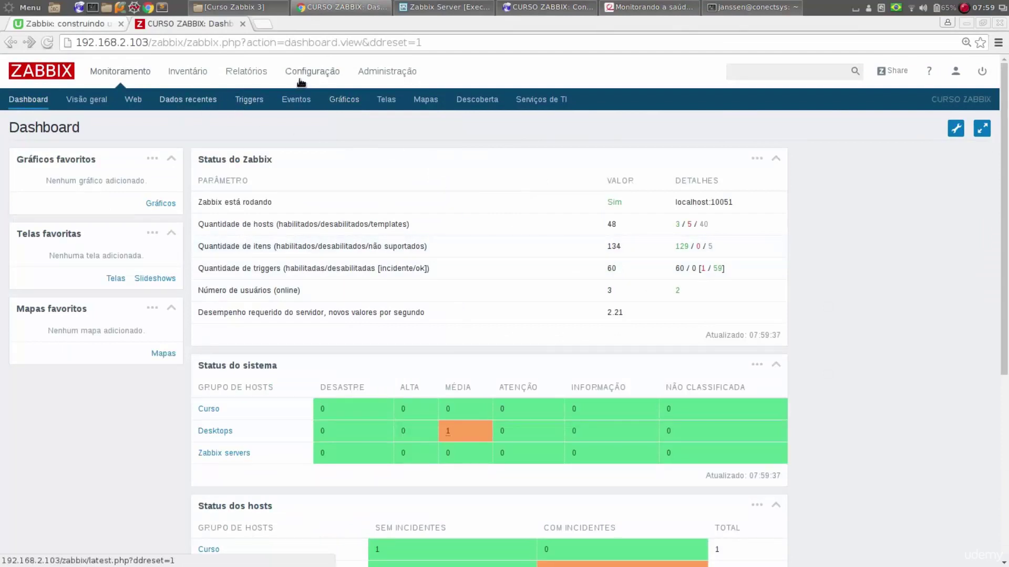
pyautogui.moveTo(341, 74)
pyautogui.click(147, 101)
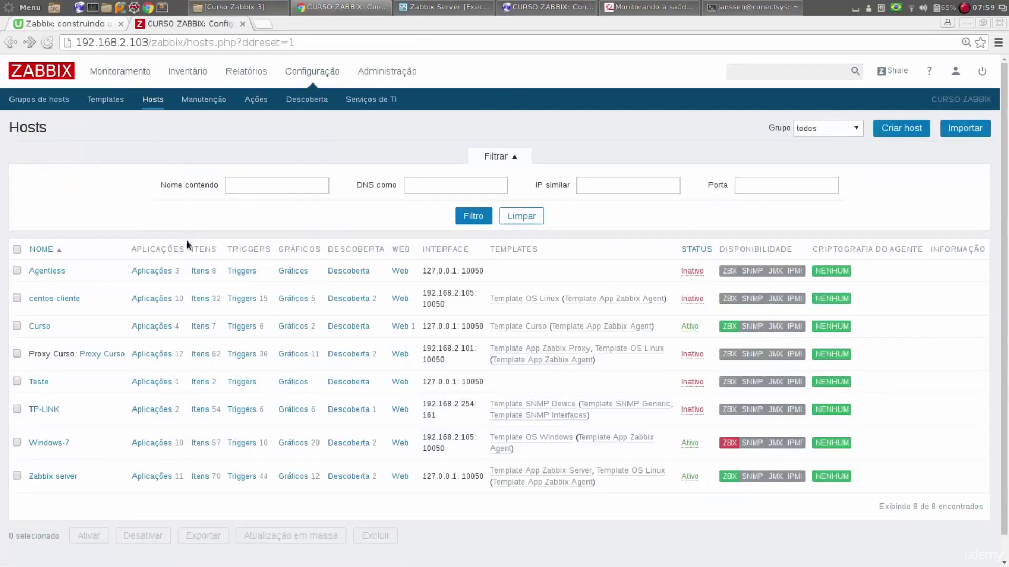
pyautogui.click(205, 274)
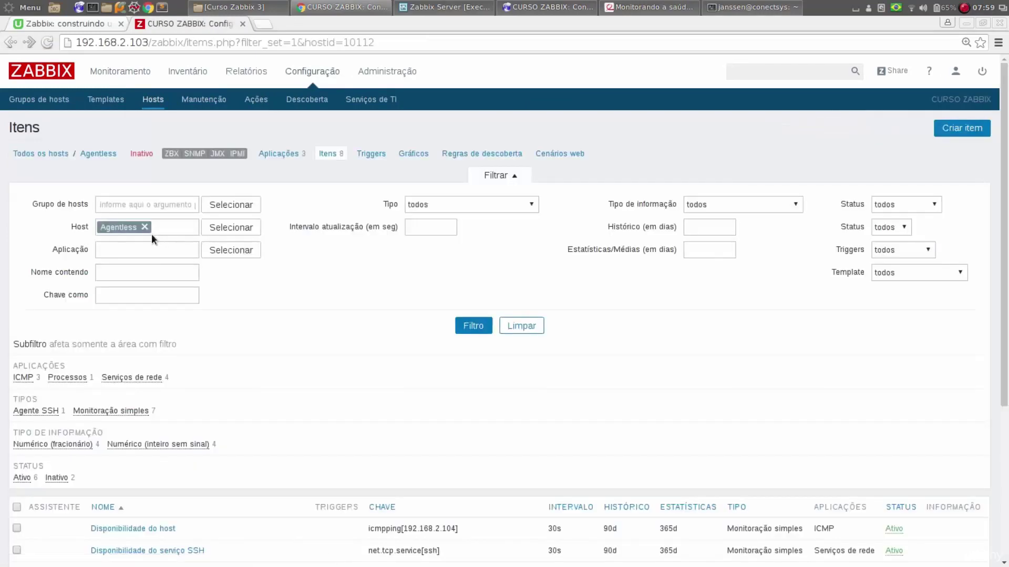
# Remove the Agentless host from the item filter and filter the items by status "Não suportado".
pyautogui.click(144, 227)
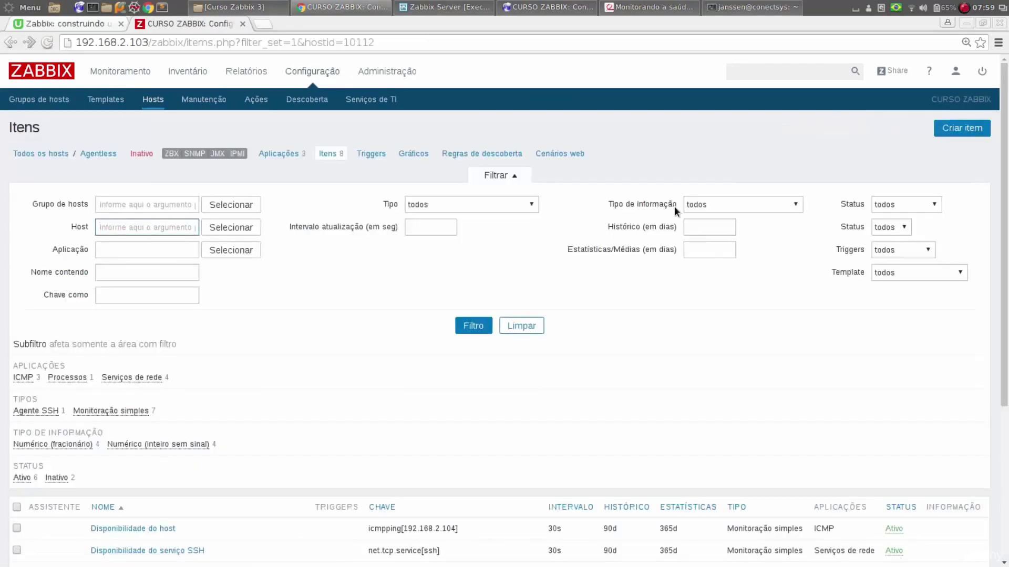
pyautogui.click(905, 208)
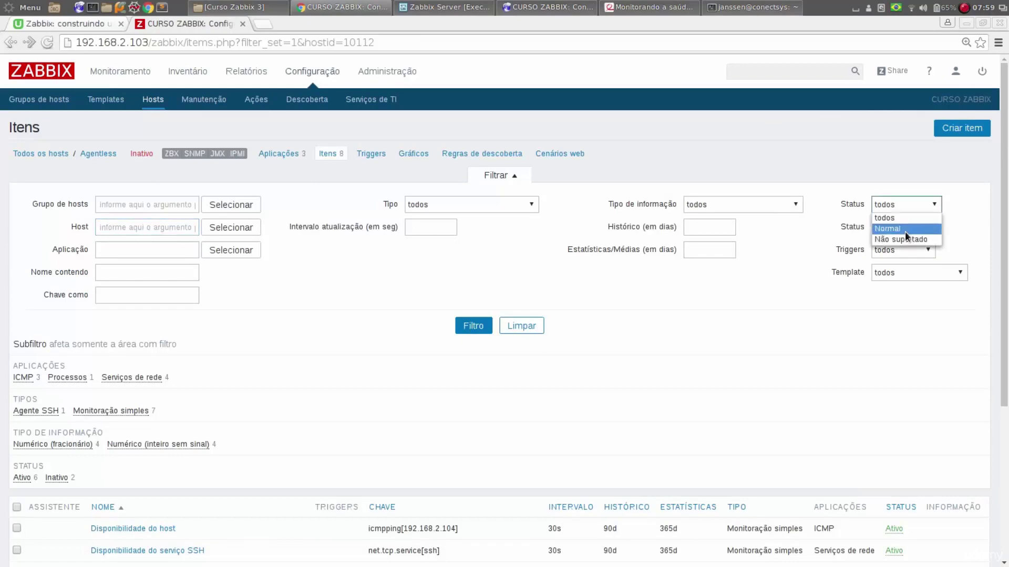
pyautogui.click(907, 238)
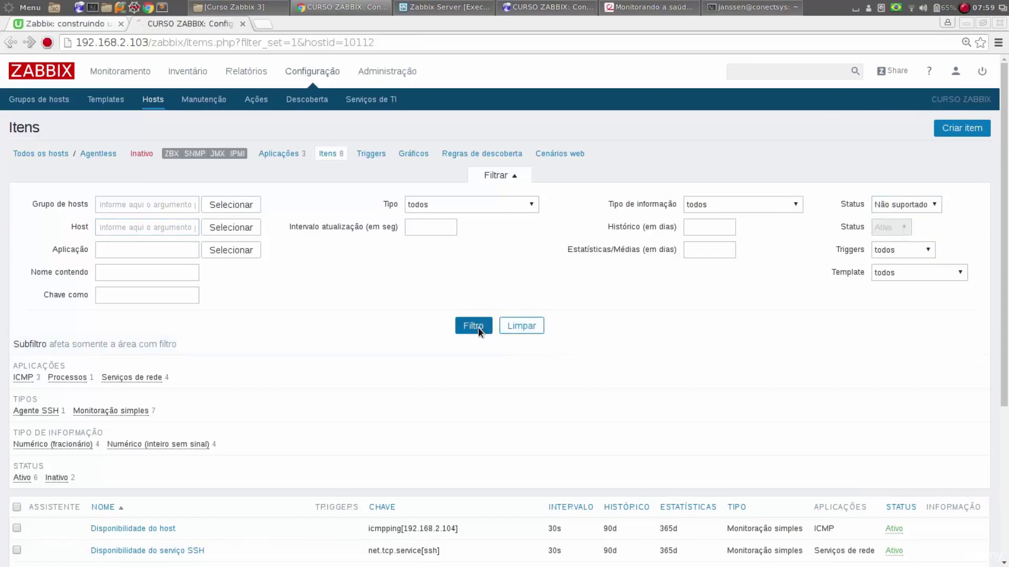
pyautogui.click(477, 325)
pyautogui.scroll(-10, 480, 332)
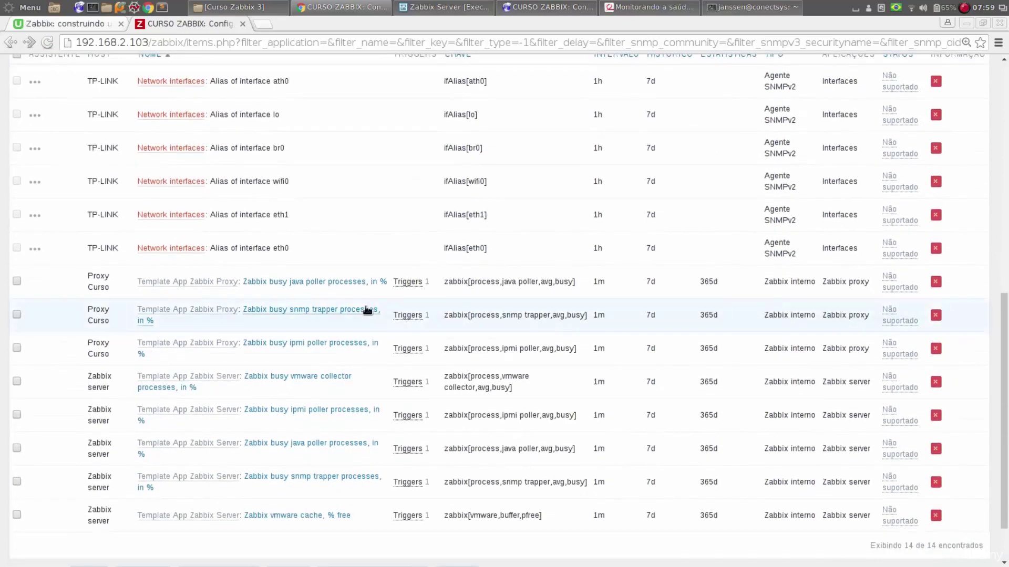
pyautogui.scroll(10, 1006, 121)
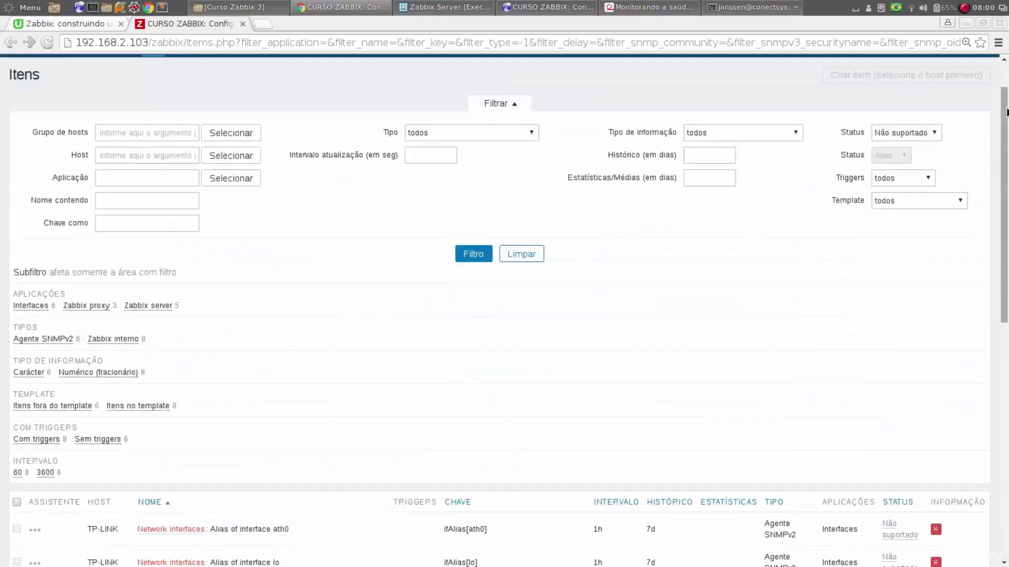
# Open the dashboard in a new browser tab, check the Zabbix status there and return to the filtered item list.
pyautogui.moveTo(136, 78)
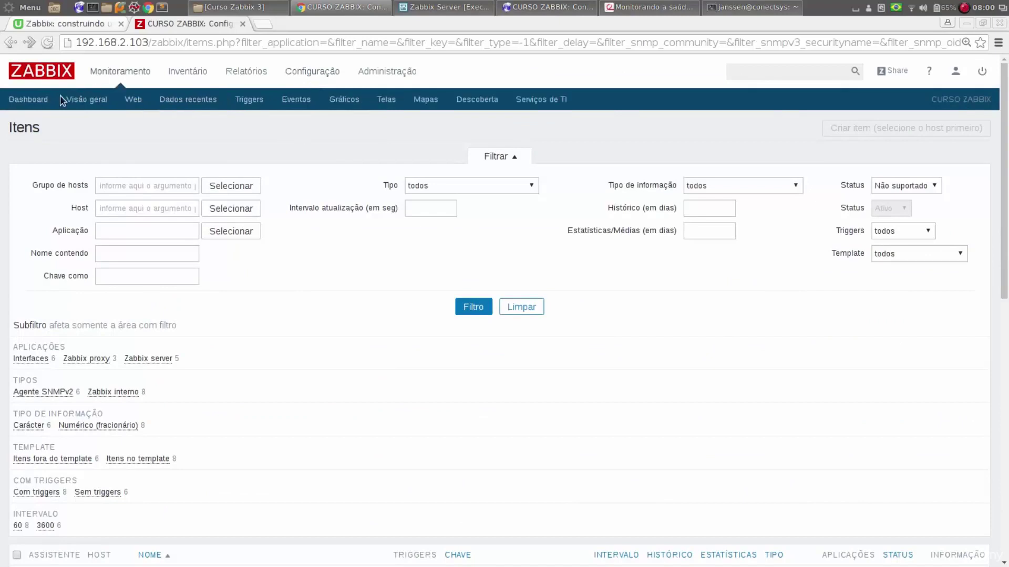
pyautogui.rightClick(27, 101)
pyautogui.click(52, 109)
pyautogui.click(308, 28)
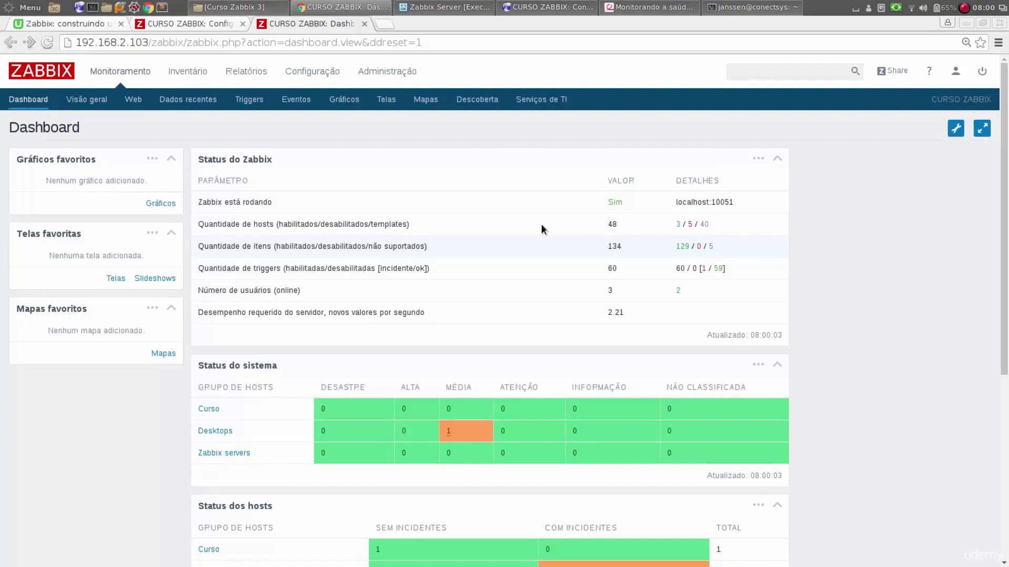
pyautogui.click(187, 24)
# Examine the unsupported items of the TP-LINK, Proxy Curso and Zabbix server hosts.
pyautogui.scroll(-1, 546, 348)
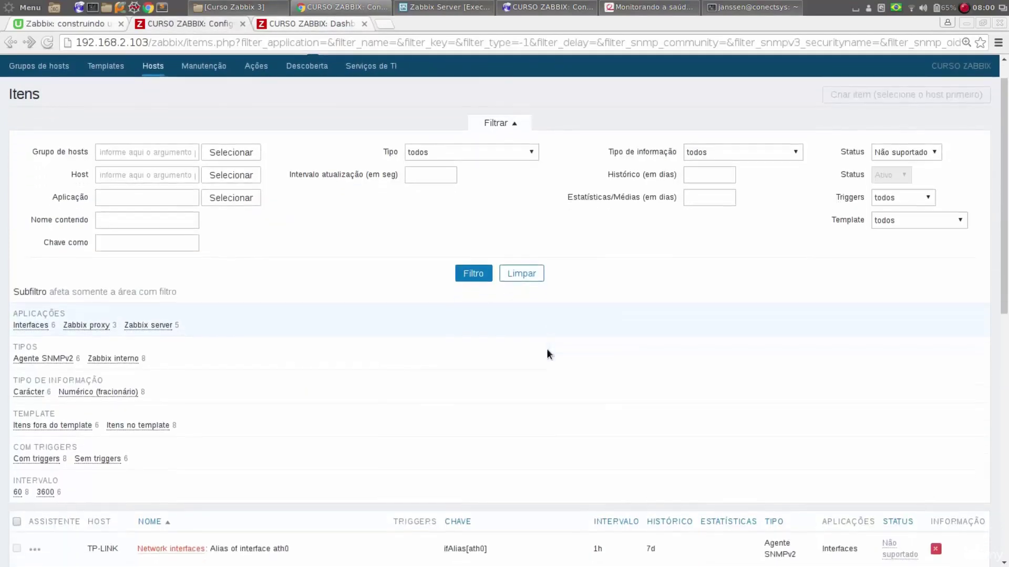
pyautogui.scroll(-15, 546, 348)
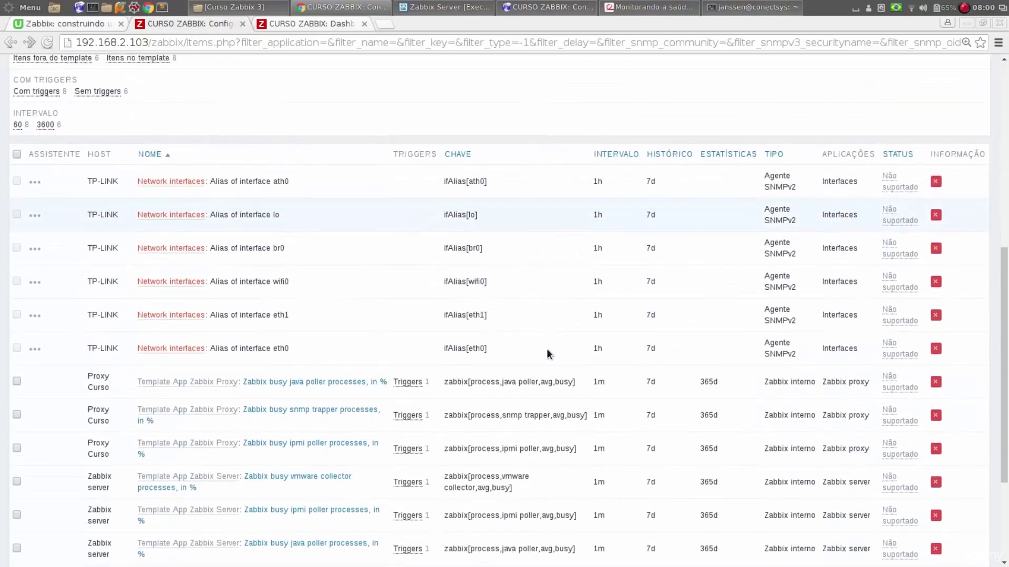
pyautogui.scroll(-3, 547, 348)
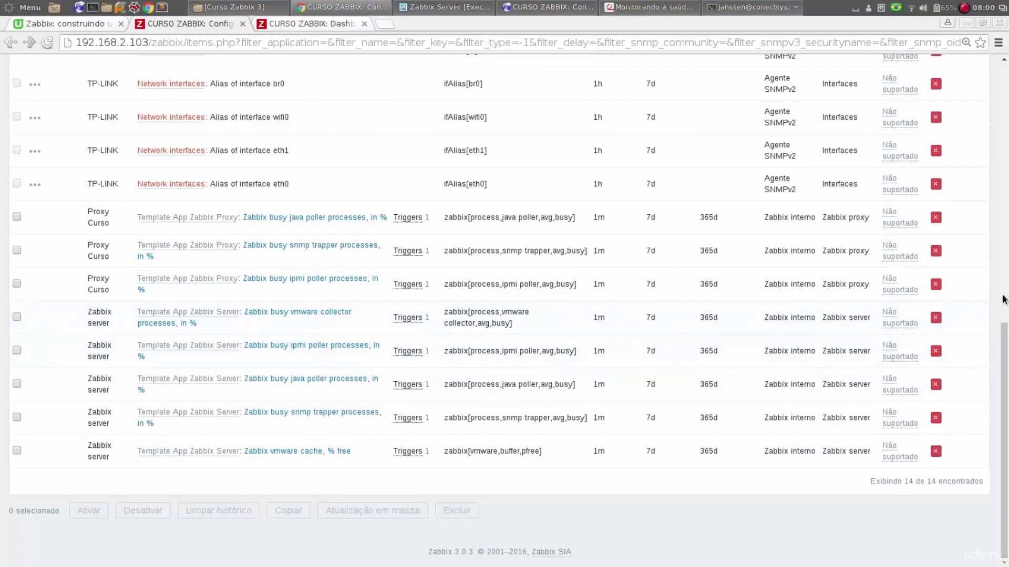
pyautogui.moveTo(1005, 300); pyautogui.dragTo(1006, 470)
# Check the required server performance on the dashboard, then reapply the "Não suportado" filter to the item list.
pyautogui.click(636, 7)
pyautogui.click(307, 7)
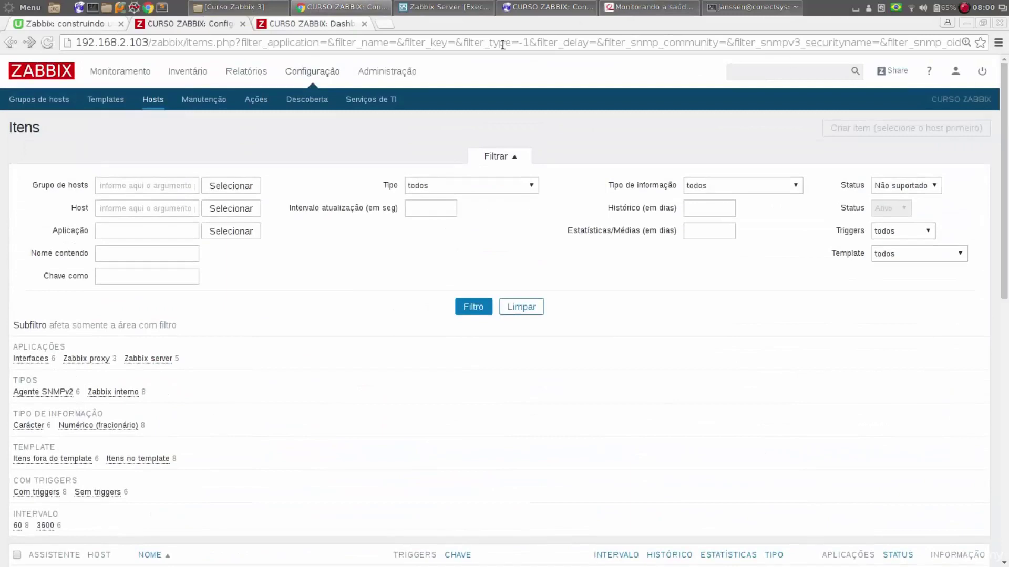
pyautogui.hotkey('ctrl', 'Tab')
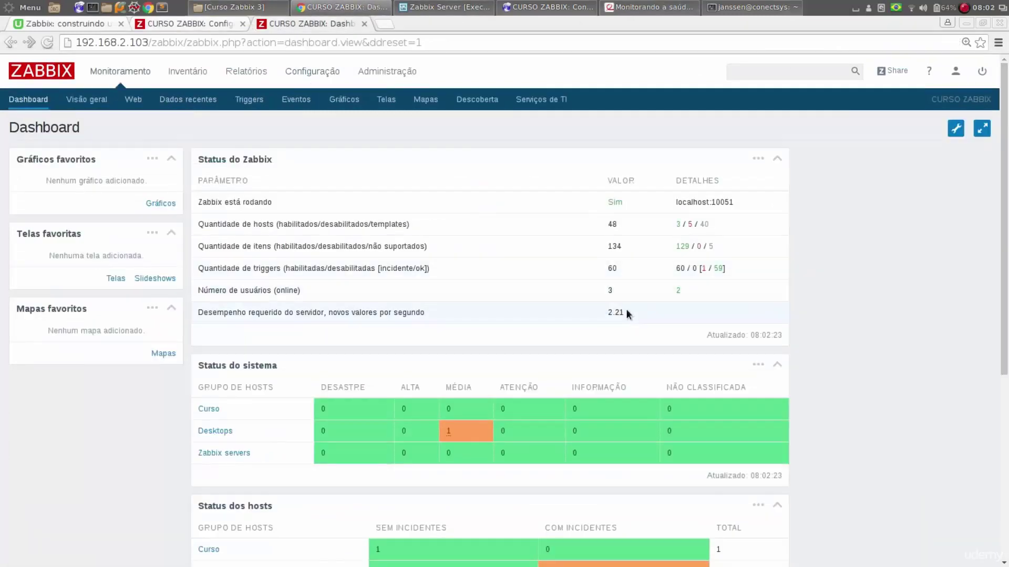
pyautogui.click(216, 23)
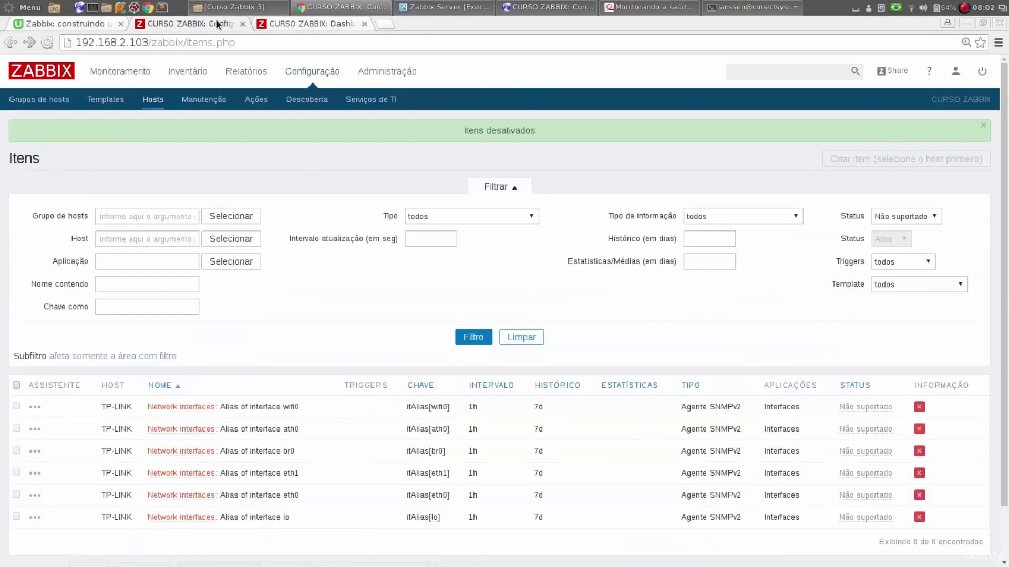
pyautogui.click(473, 336)
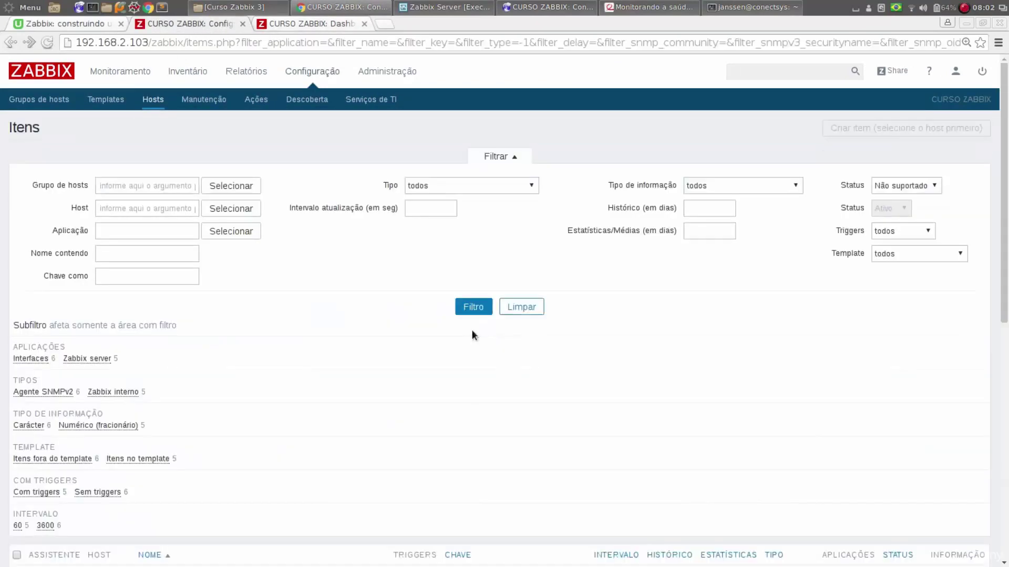
pyautogui.scroll(-4, 641, 279)
pyautogui.scroll(-5, 641, 282)
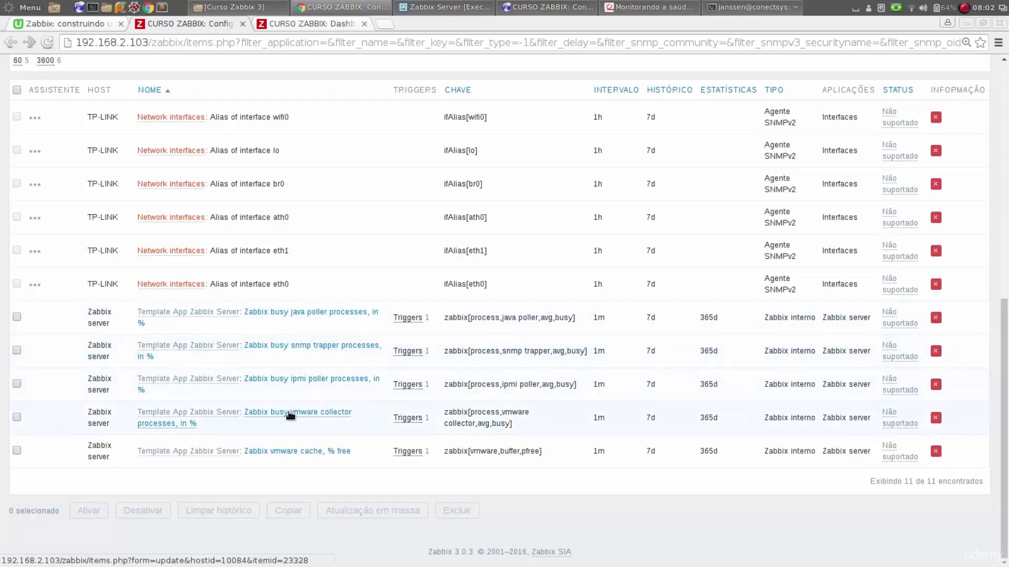
# Select the five unsupported Zabbix server items, highlight the new values per second on the dashboard, and disable the selected items.
pyautogui.click(16, 317)
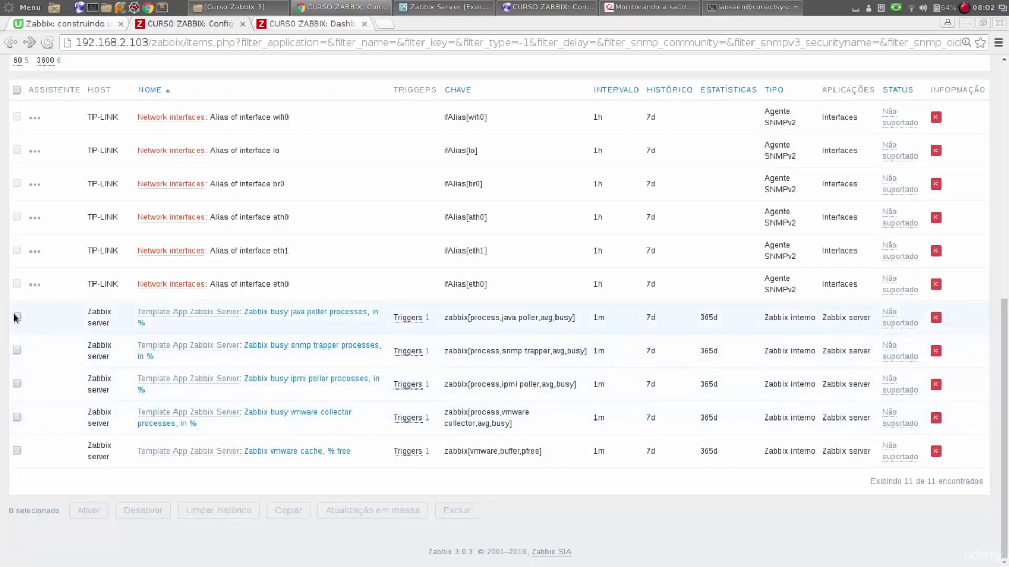
pyautogui.click(17, 351)
pyautogui.click(16, 384)
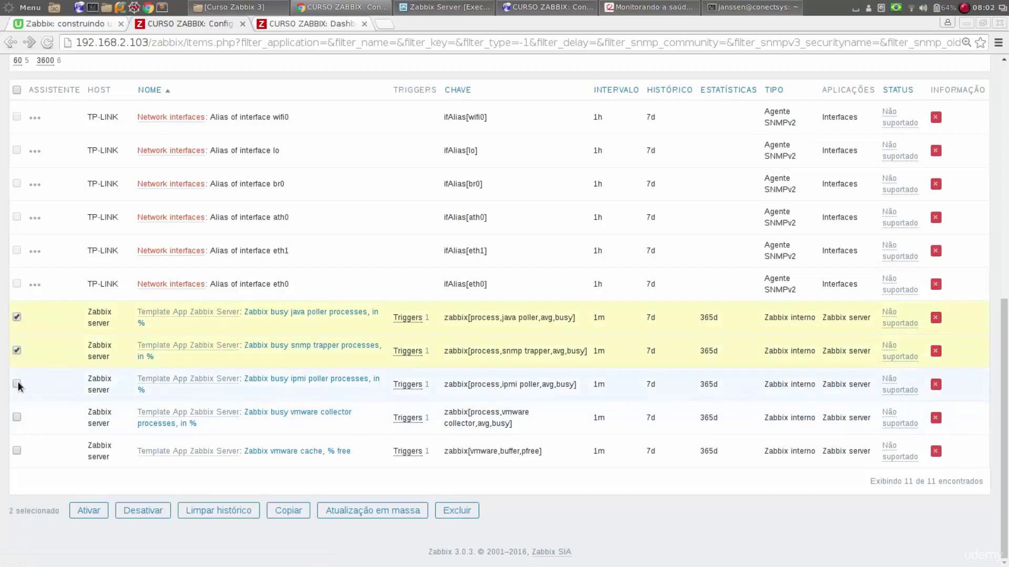
pyautogui.click(17, 417)
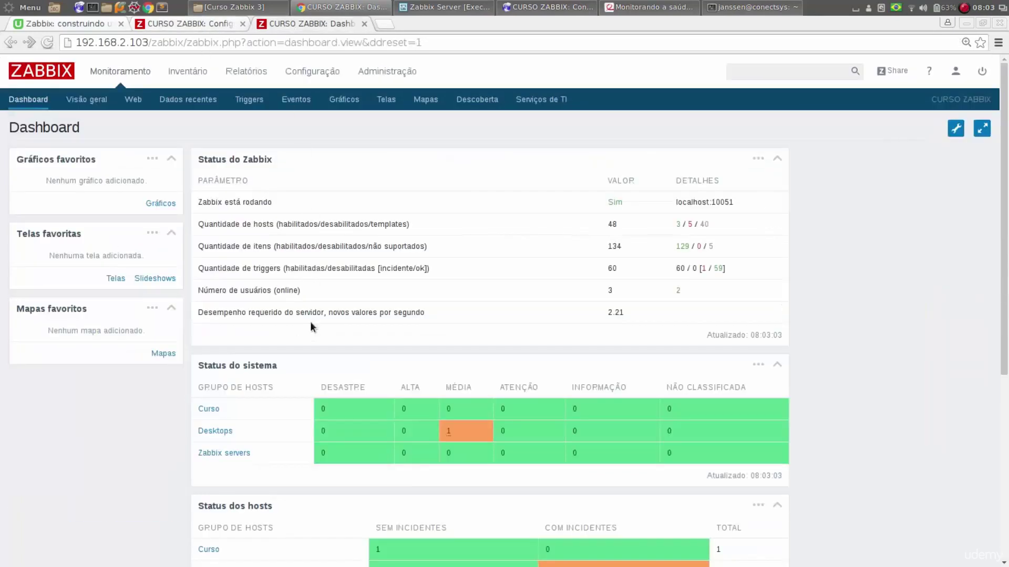
pyautogui.moveTo(609, 313); pyautogui.dragTo(628, 316)
pyautogui.click(216, 25)
pyautogui.click(142, 510)
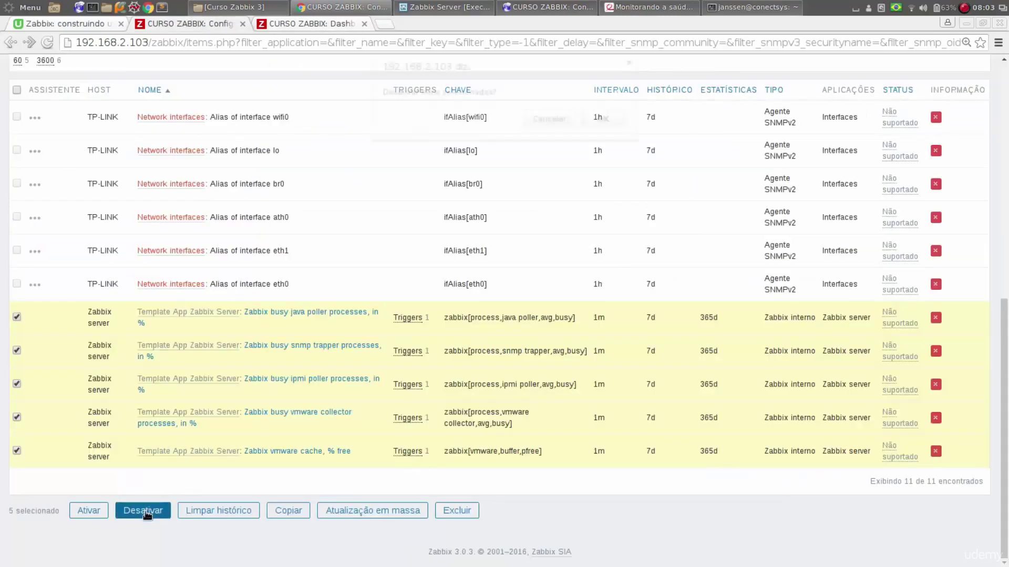
pyautogui.click(611, 120)
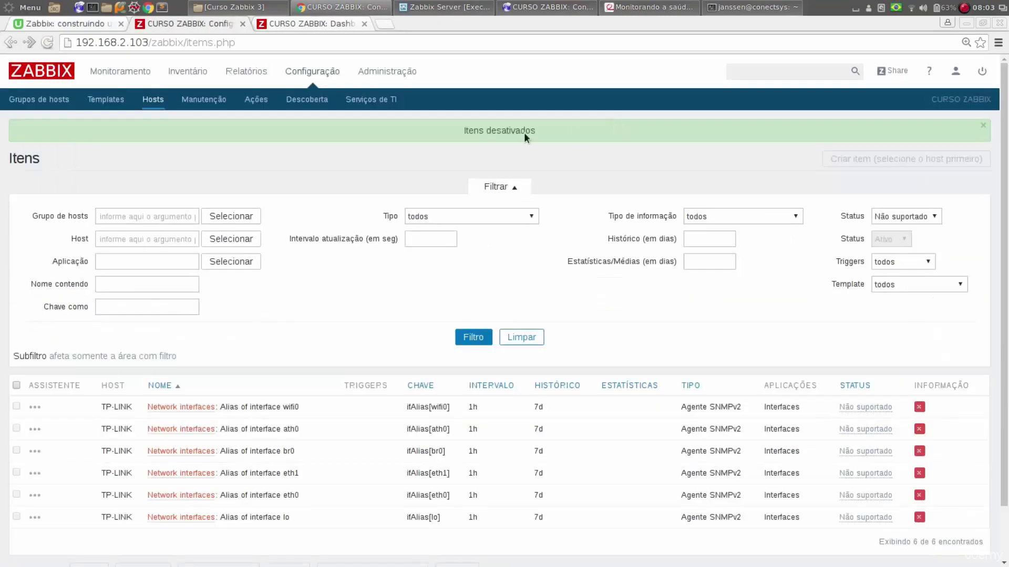
# Return to the dashboard to check the item counts and the required server performance.
pyautogui.click(275, 14)
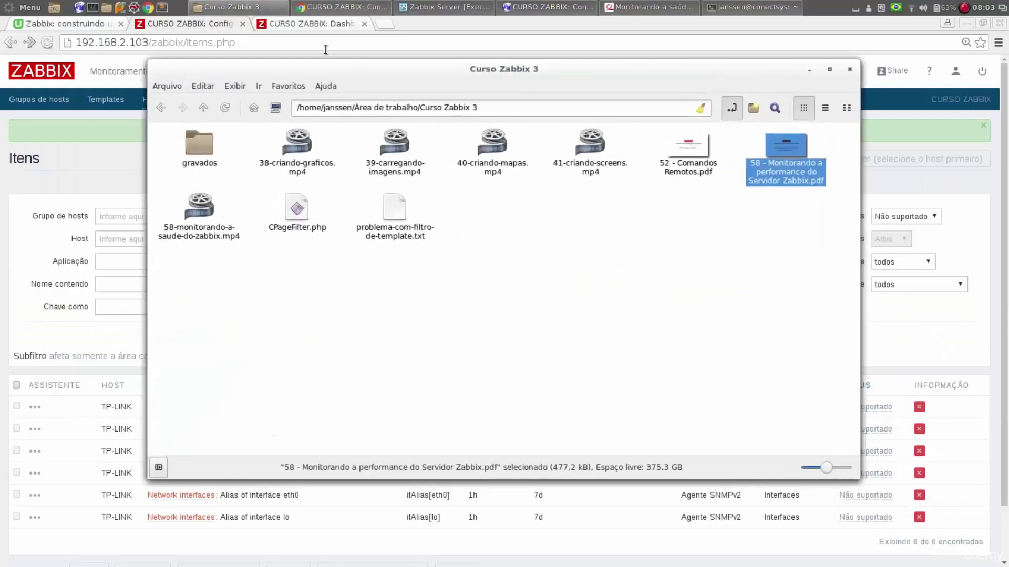
pyautogui.click(809, 70)
pyautogui.click(288, 26)
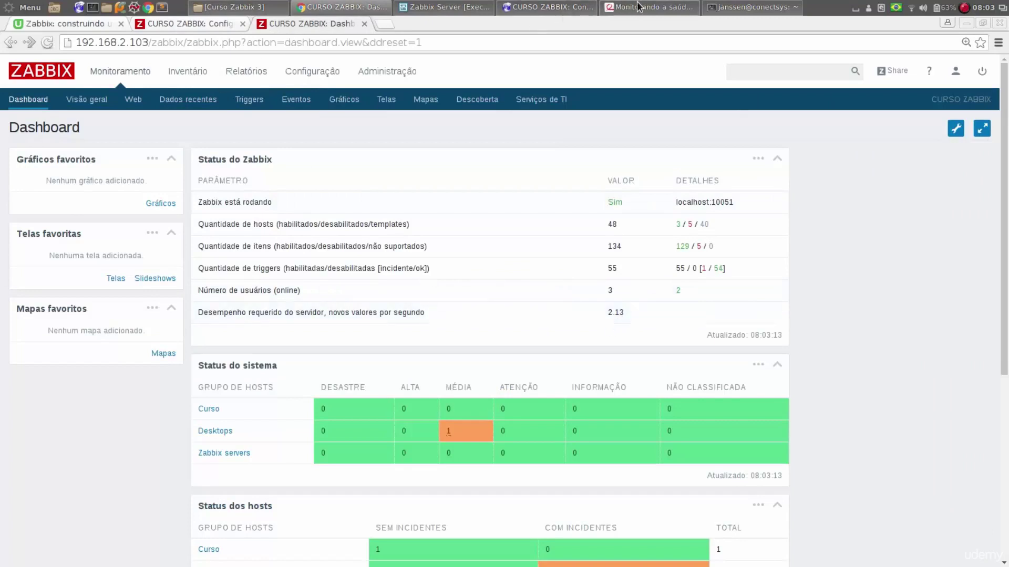
# Switch to the PDF presentation and advance to the "Gráfico de coleta de dados" slide.
pyautogui.click(618, 7)
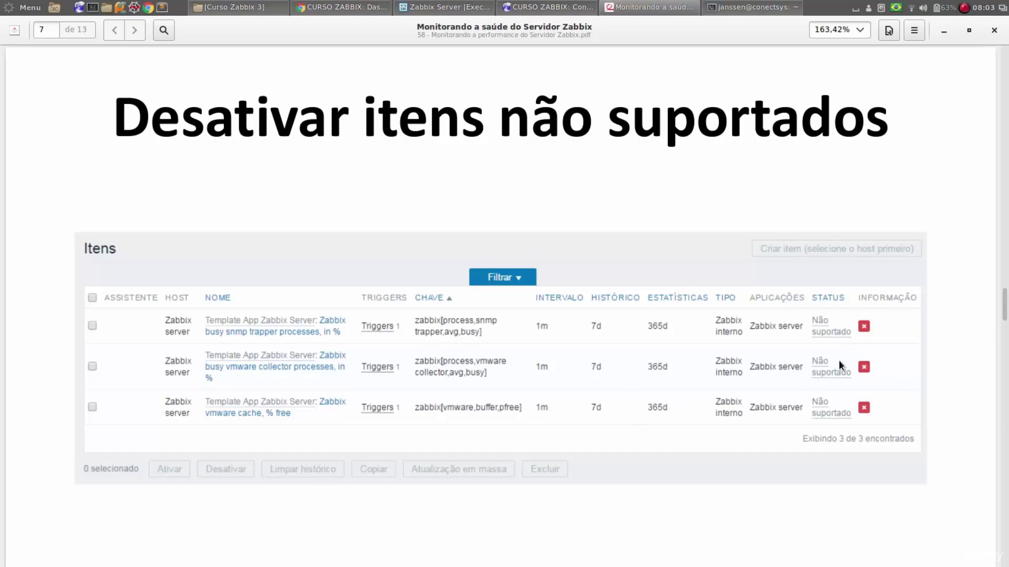
pyautogui.press('Right')
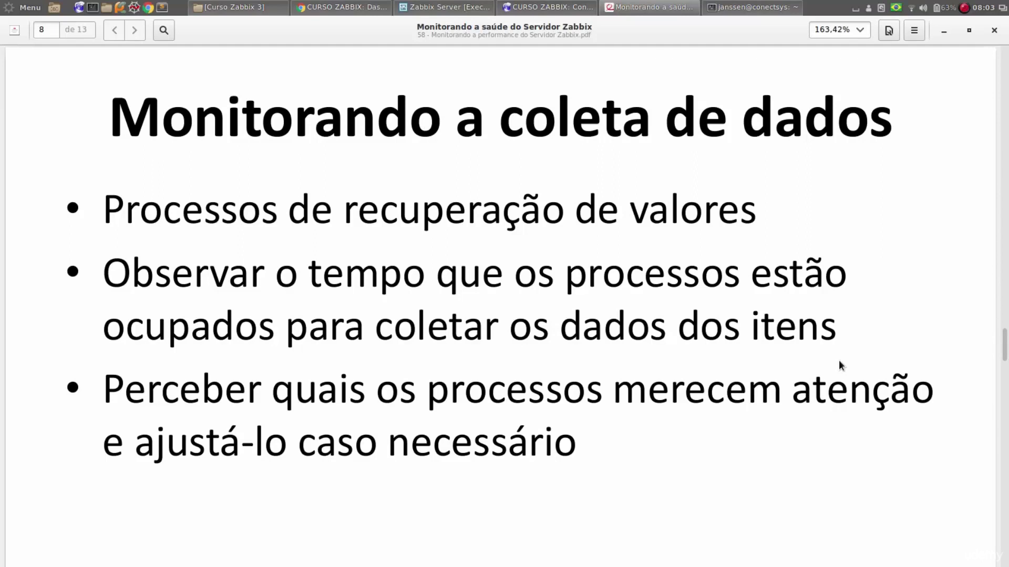
pyautogui.press('pagedown')
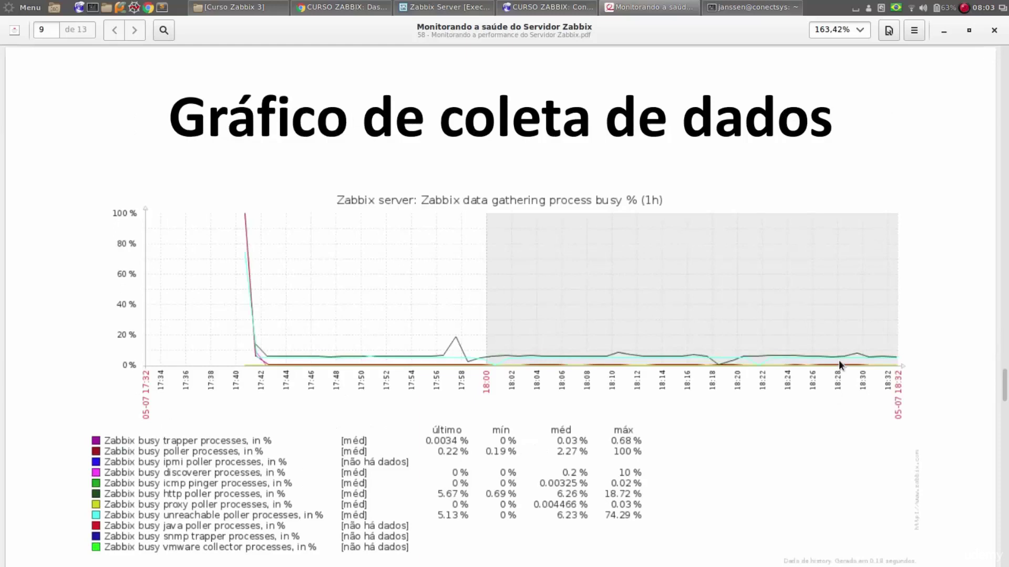
# Open the Zabbix graphs page in the browser, review the data gathering graph, and advance the PDF presentation to "Gráfico de processos internos".
pyautogui.click(339, 7)
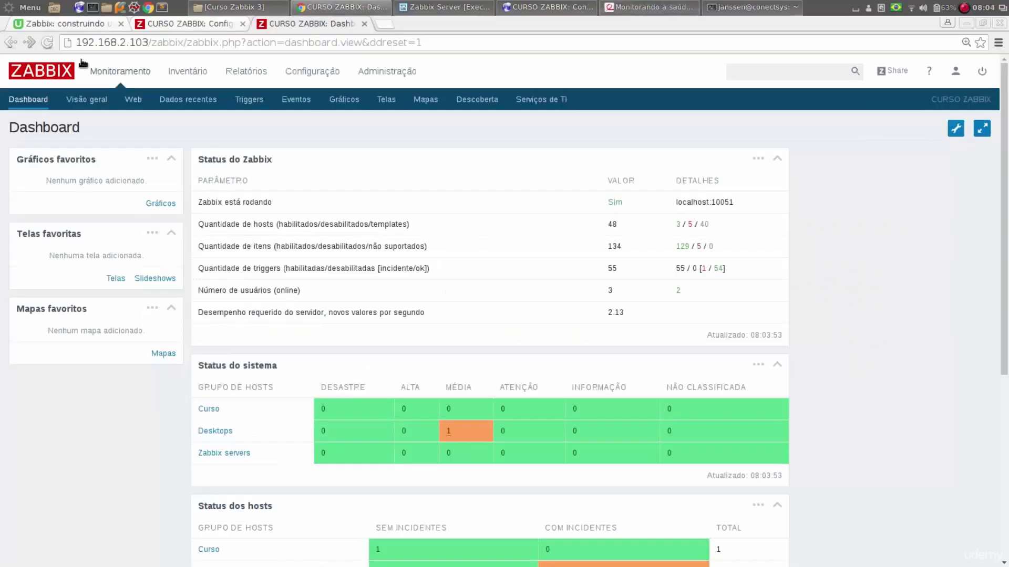
pyautogui.click(343, 100)
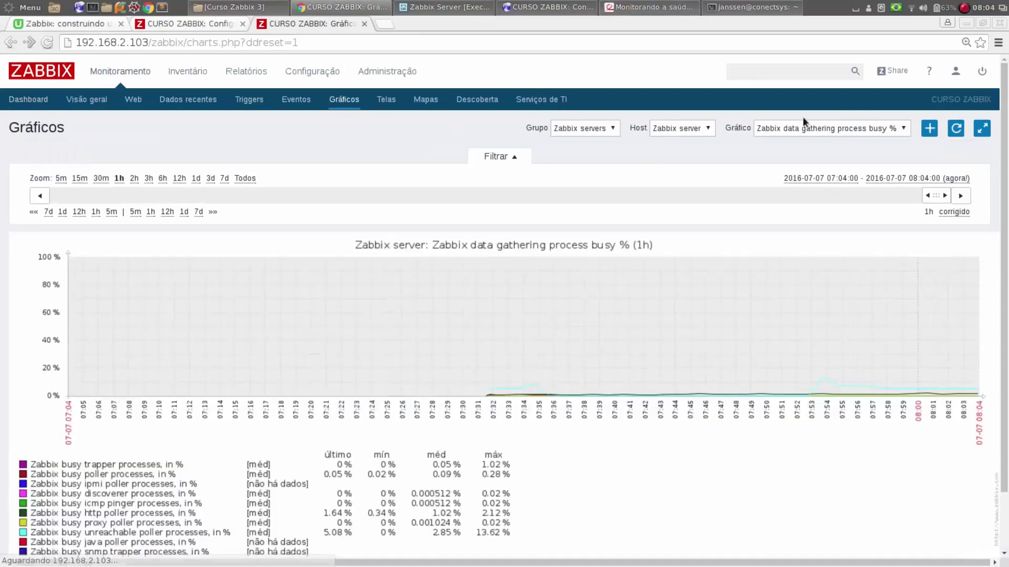
pyautogui.click(648, 7)
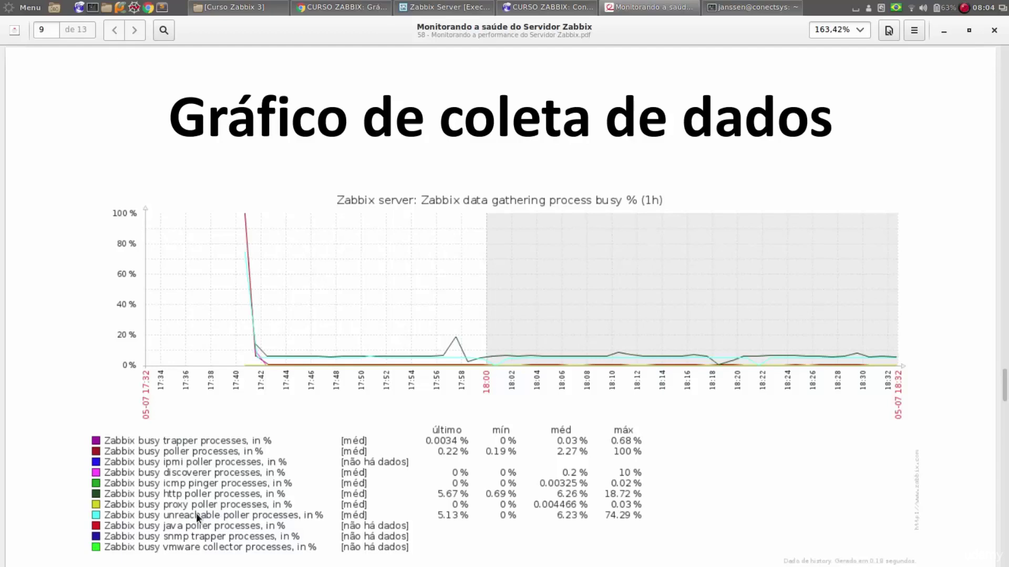
pyautogui.press('pagedown')
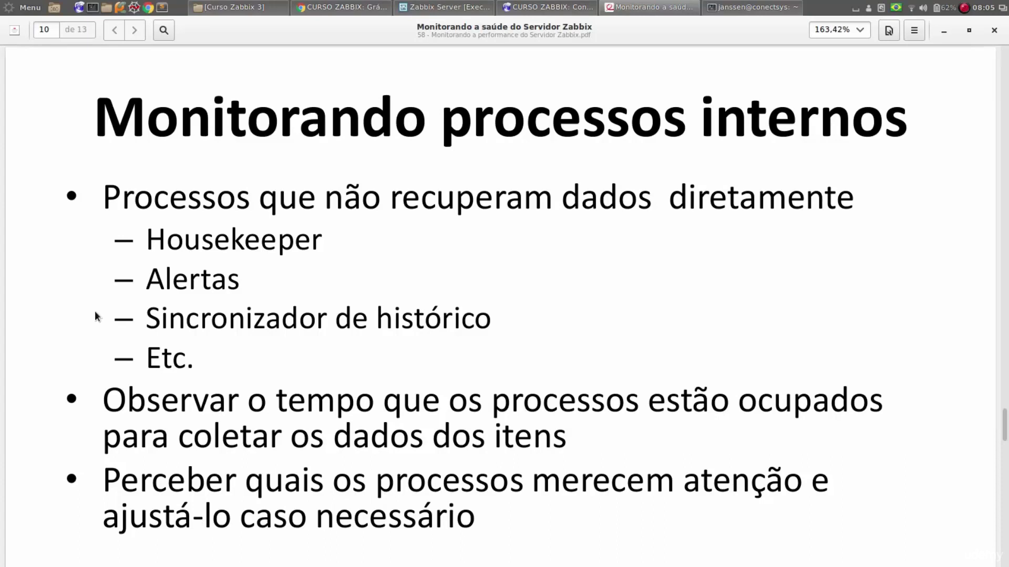
pyautogui.press('Right')
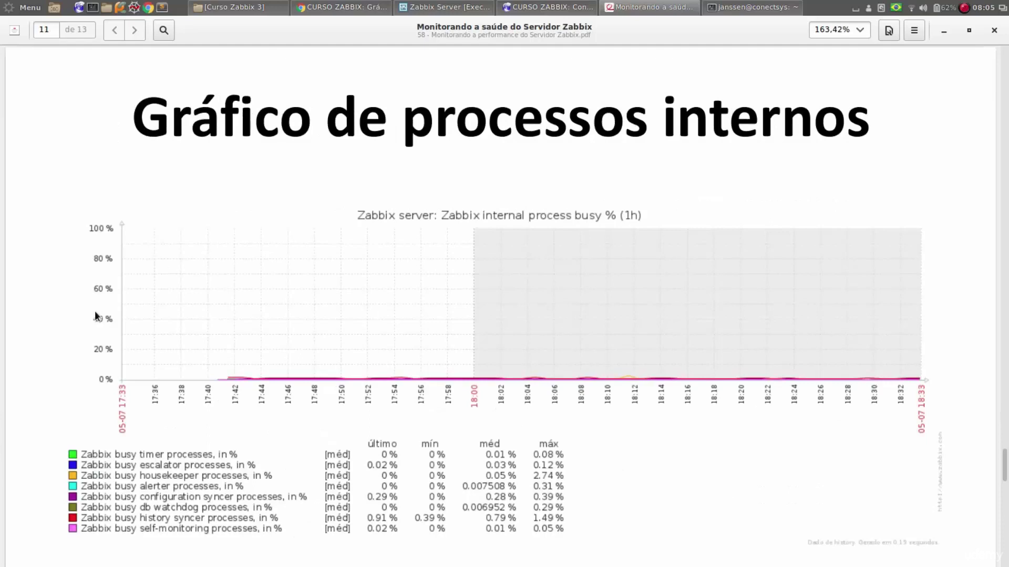
# Switch to the browser, examine the "Zabbix internal process busy %" graph, and return to the PDF presentation at the "Dicas" slide.
pyautogui.click(367, 7)
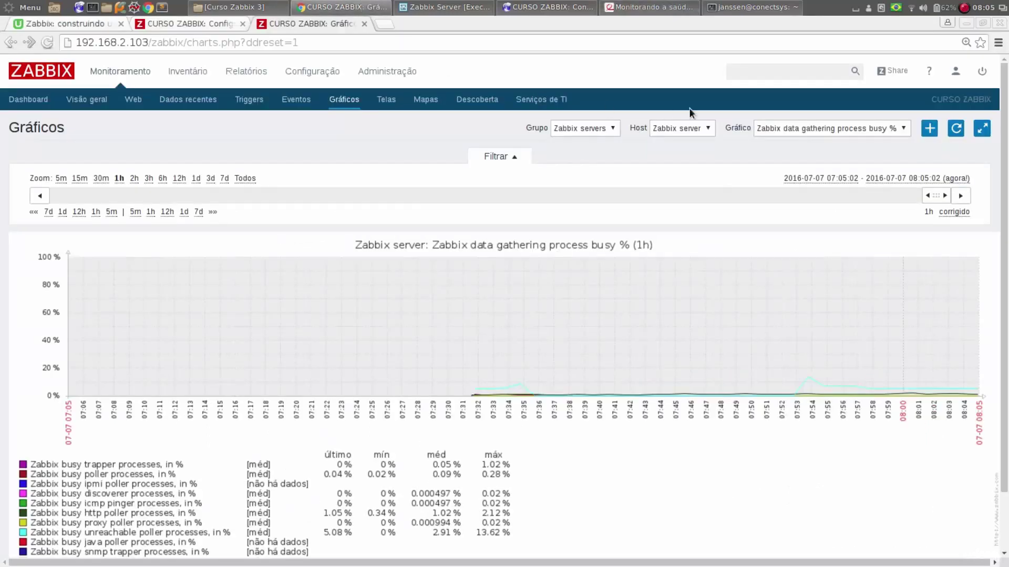
pyautogui.click(827, 126)
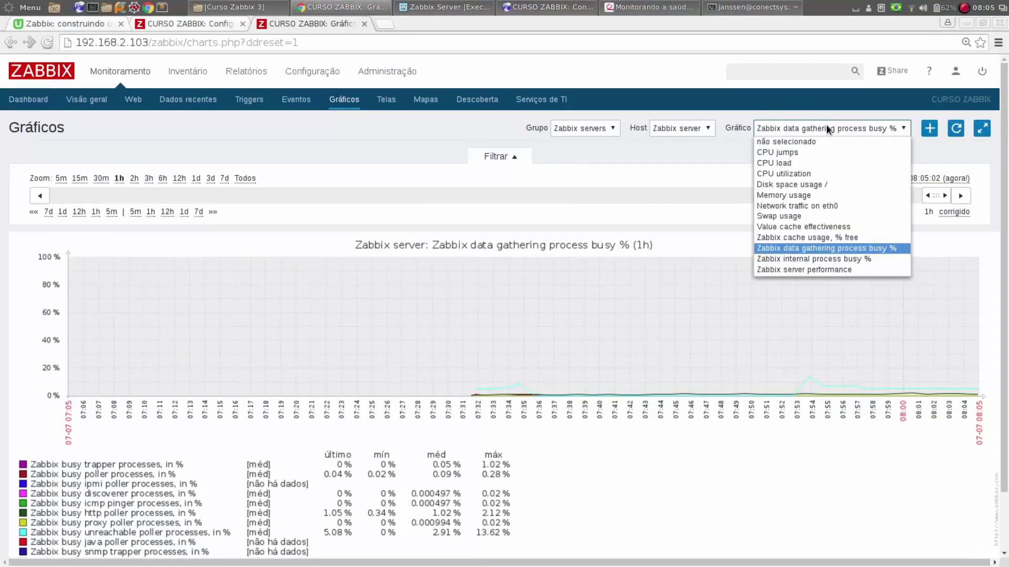
pyautogui.click(832, 258)
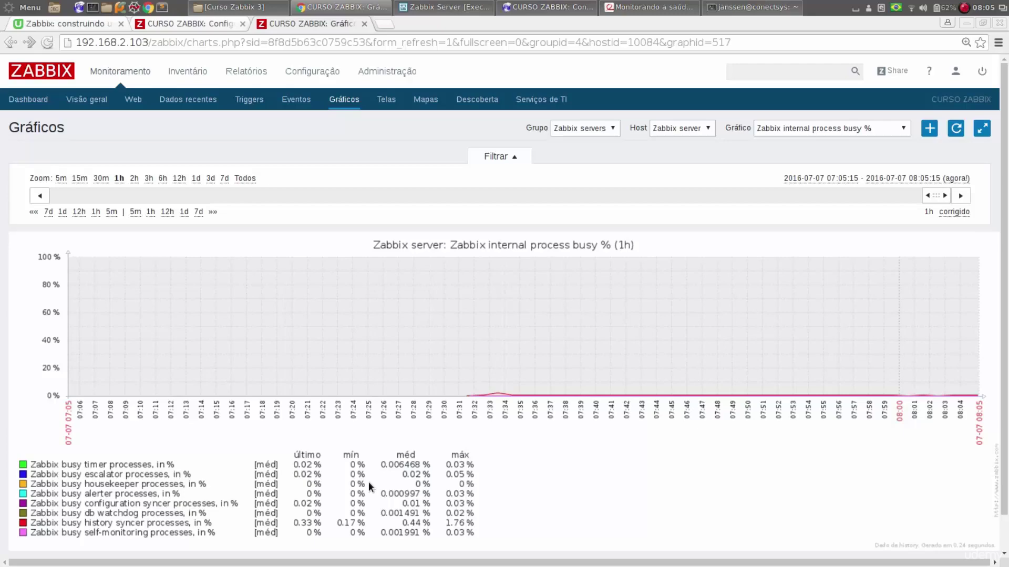
pyautogui.click(633, 8)
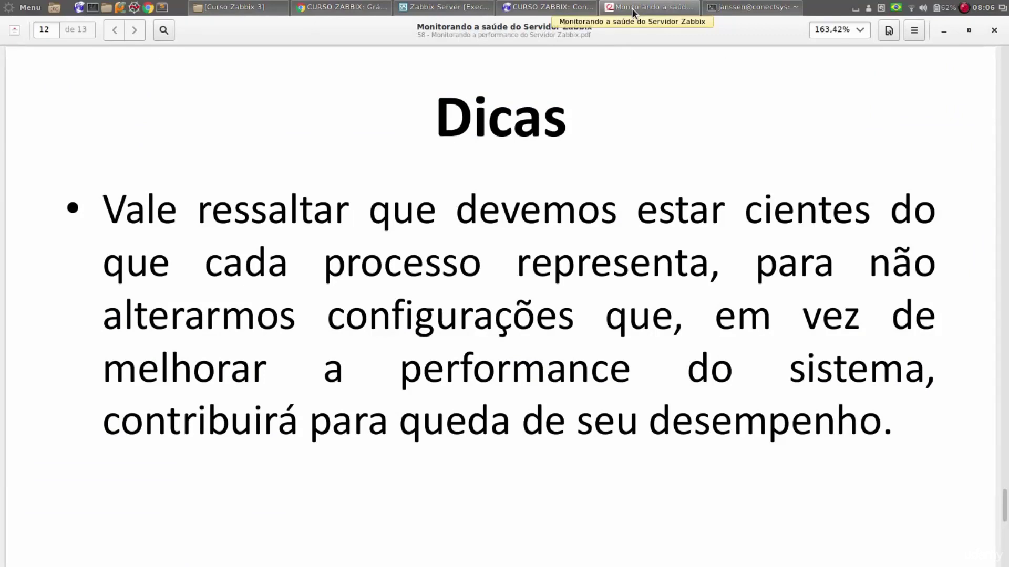
# Switch to the terminal, reopen /etc/zabbix/zabbix_server.conf in vim, and search for "IPMI" to reach the StartIPMIPollers setting.
pyautogui.click(742, 5)
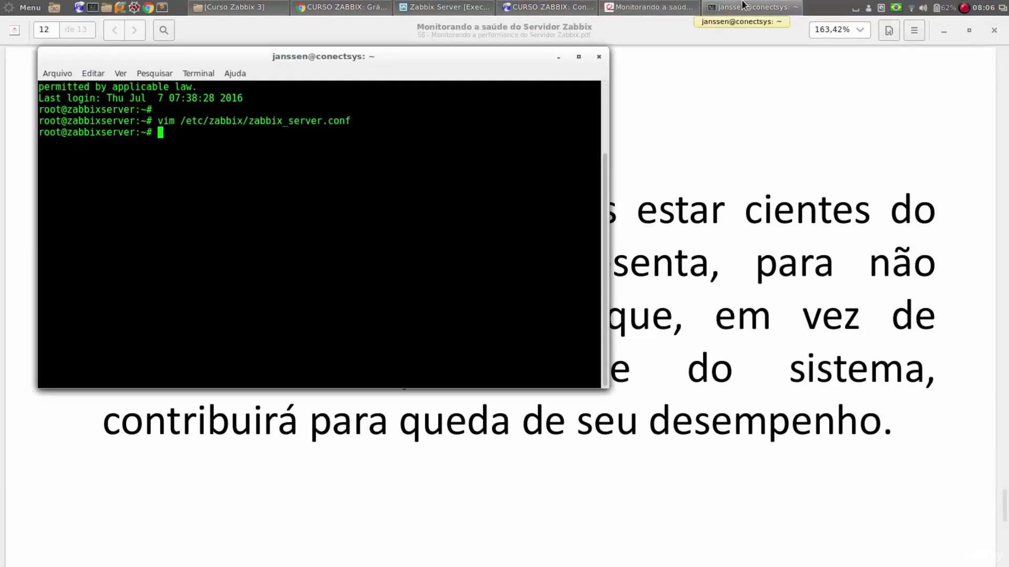
pyautogui.press('Up')
pyautogui.press('Return')
pyautogui.write('/IPMI')
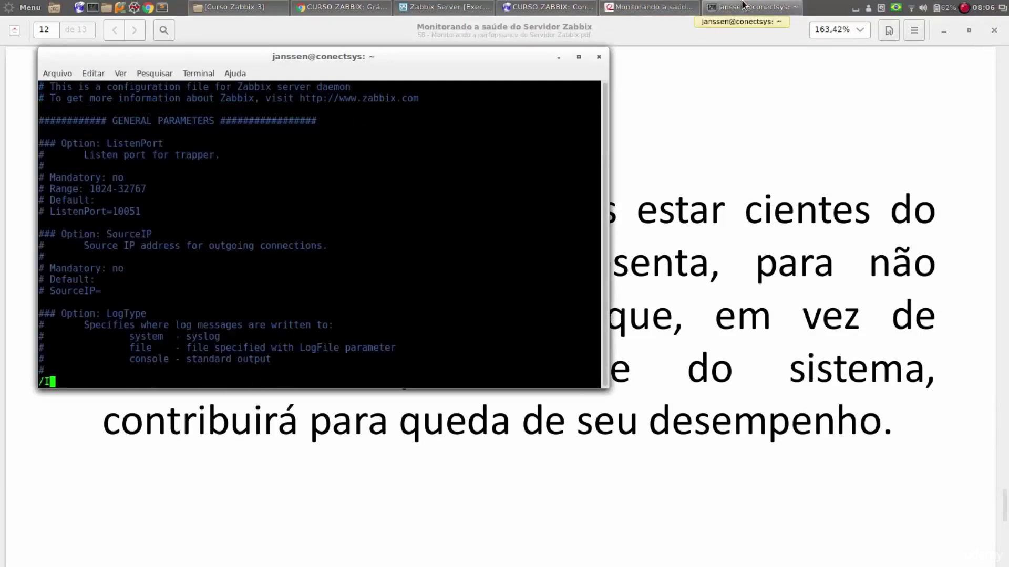
pyautogui.press('Return')
pyautogui.press('Down')
pyautogui.press('Down')
pyautogui.press('Down')
pyautogui.press('Down')
pyautogui.press('Down')
pyautogui.press('Down')
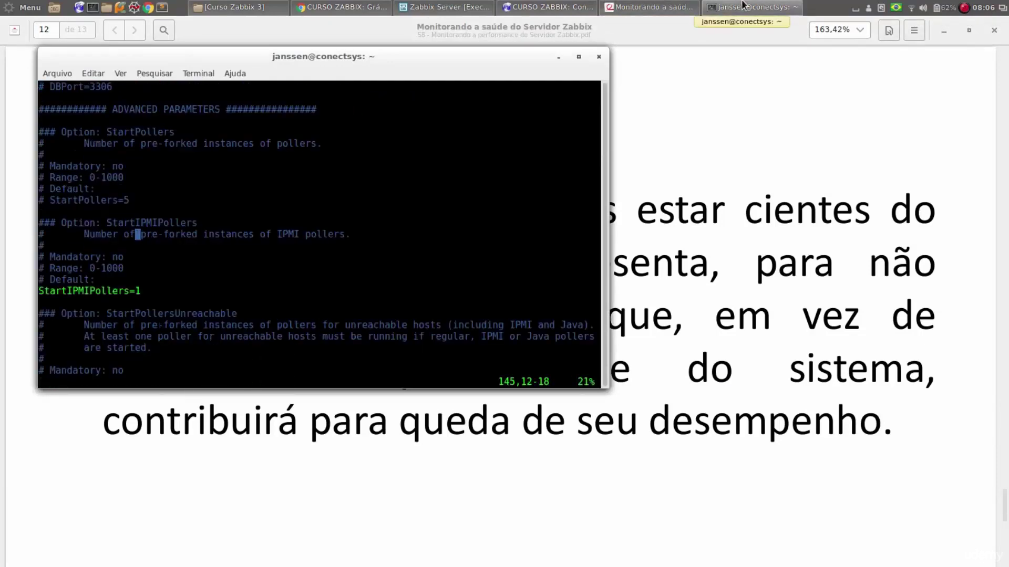
# Try setting StartIPMIPollers to 100, restore it to 1, and save and close the configuration file.
pyautogui.write('a')
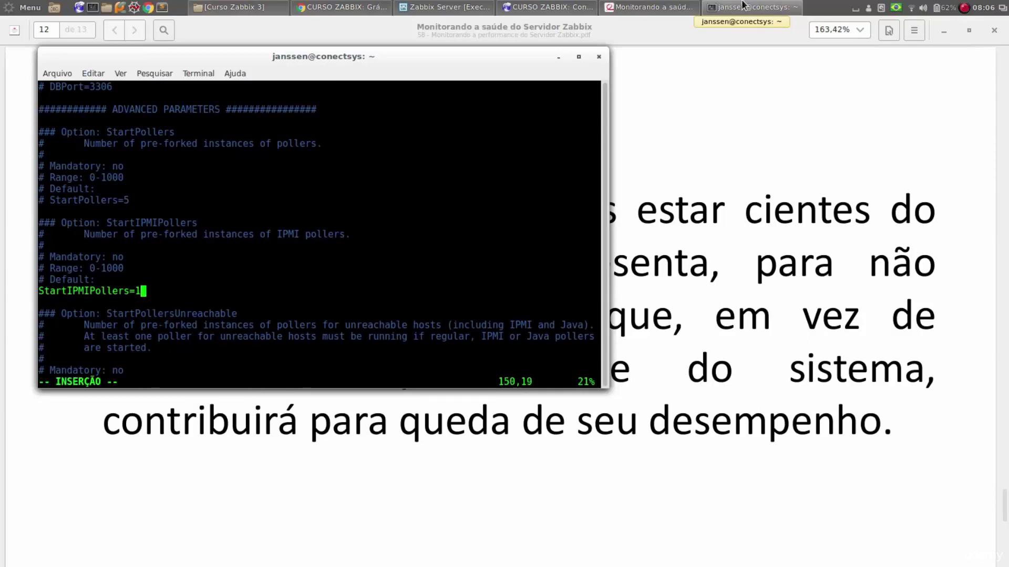
pyautogui.write('00')
pyautogui.press('Escape')
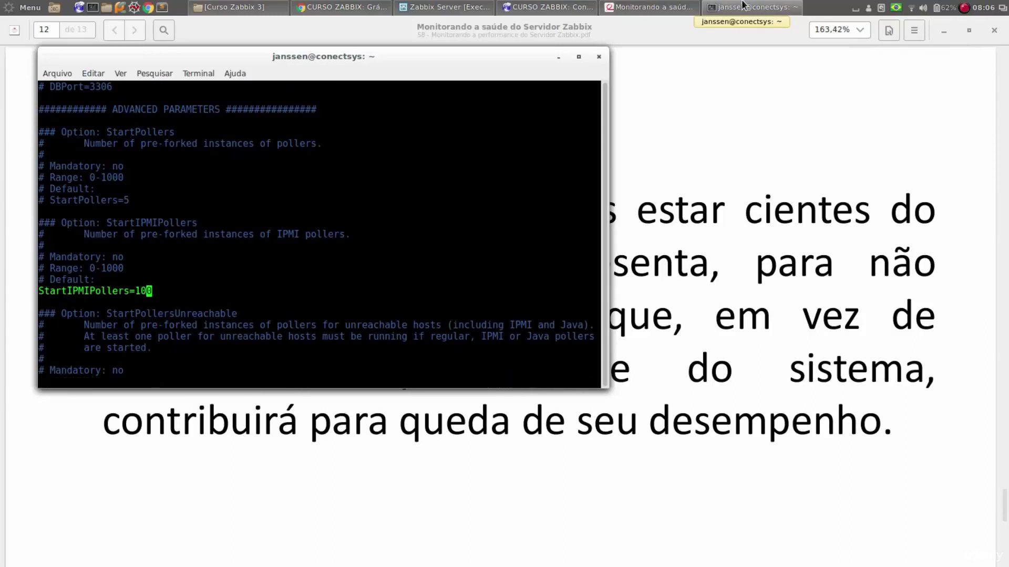
pyautogui.press('x')
pyautogui.press('x')
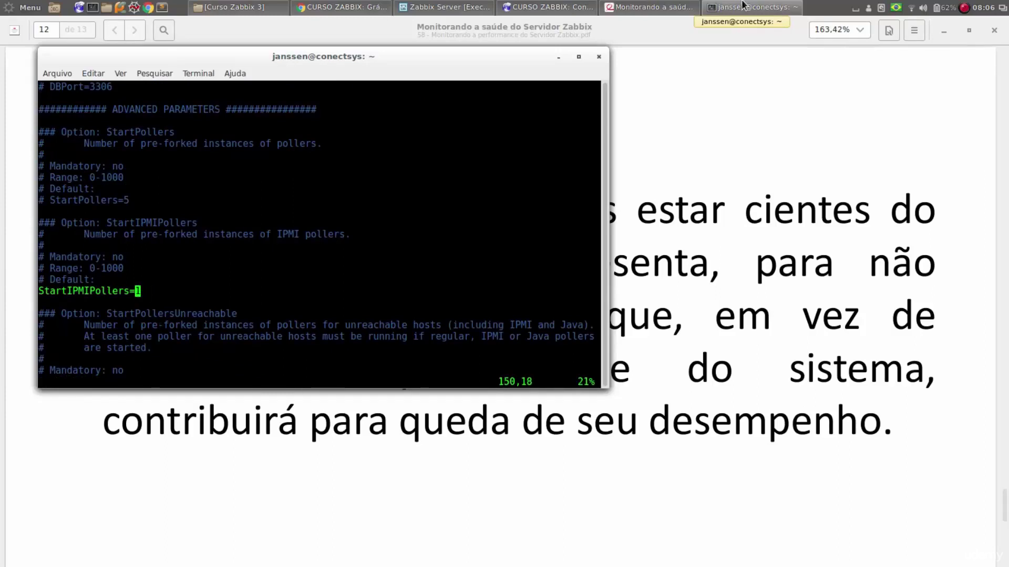
pyautogui.write(':wq')
pyautogui.press('Return')
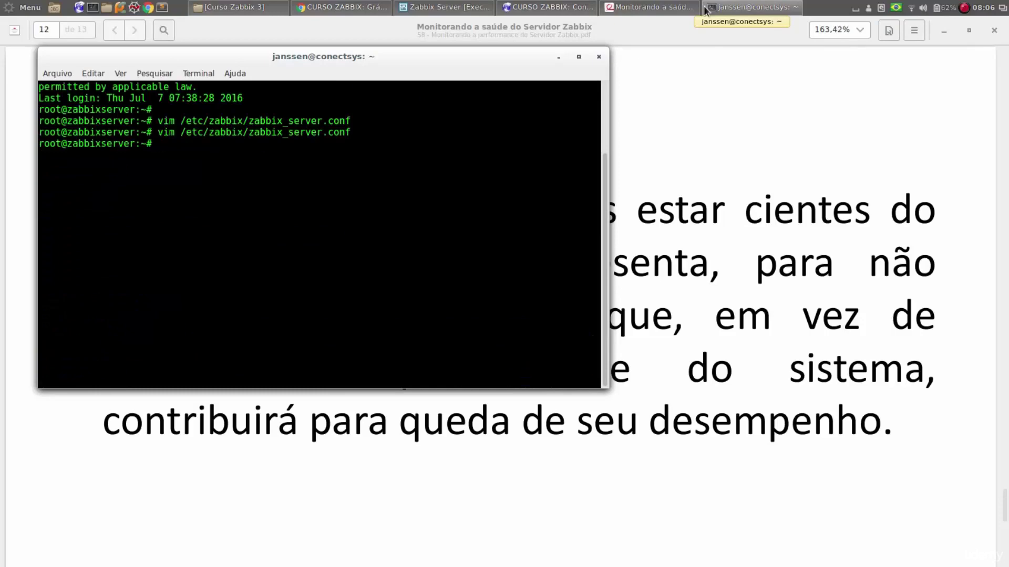
# Return to the PDF presentation and advance to the last "Dicas" slide, page 13.
pyautogui.click(835, 137)
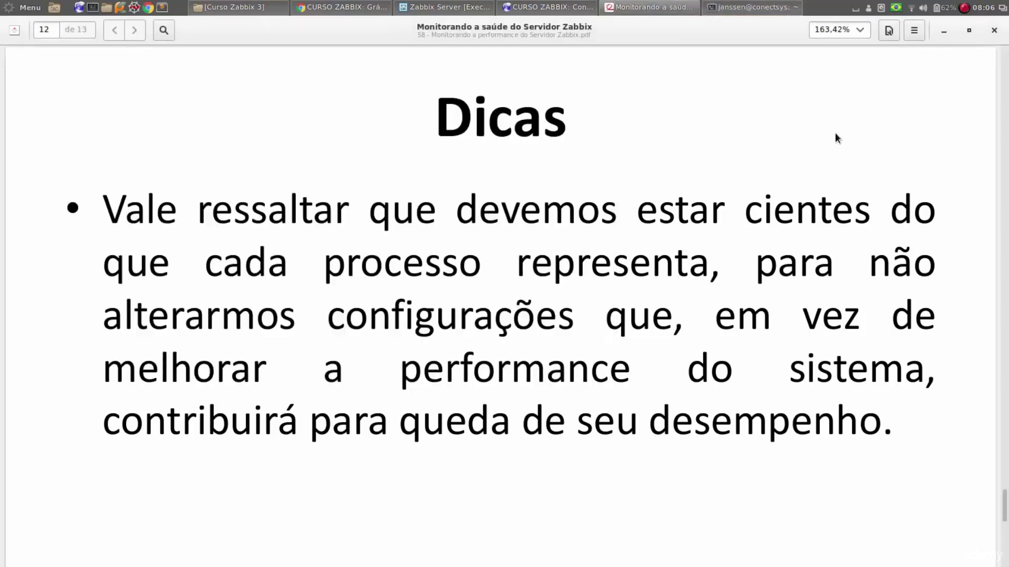
pyautogui.press('pagedown')
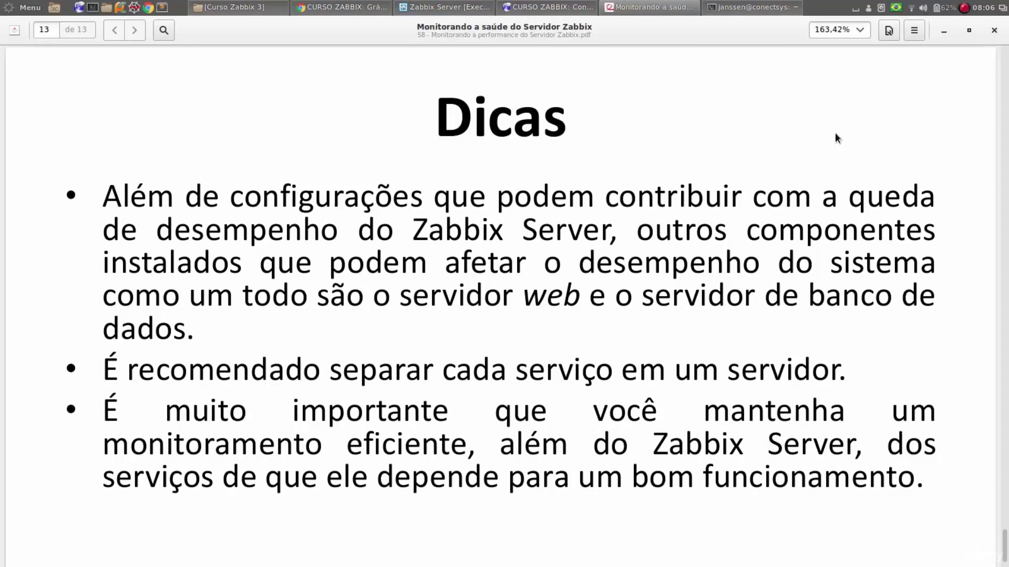